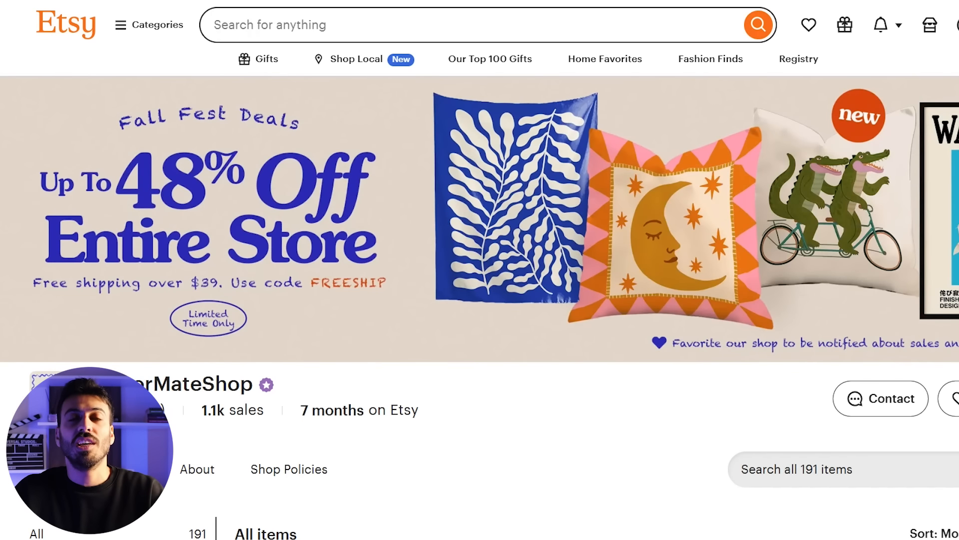
- Browse the DecorMateShop storefront on Etsy to examine its product listings, prices and item categories
scroll(479, 270, "down", 12)
scroll(801, 305, "down", 10)
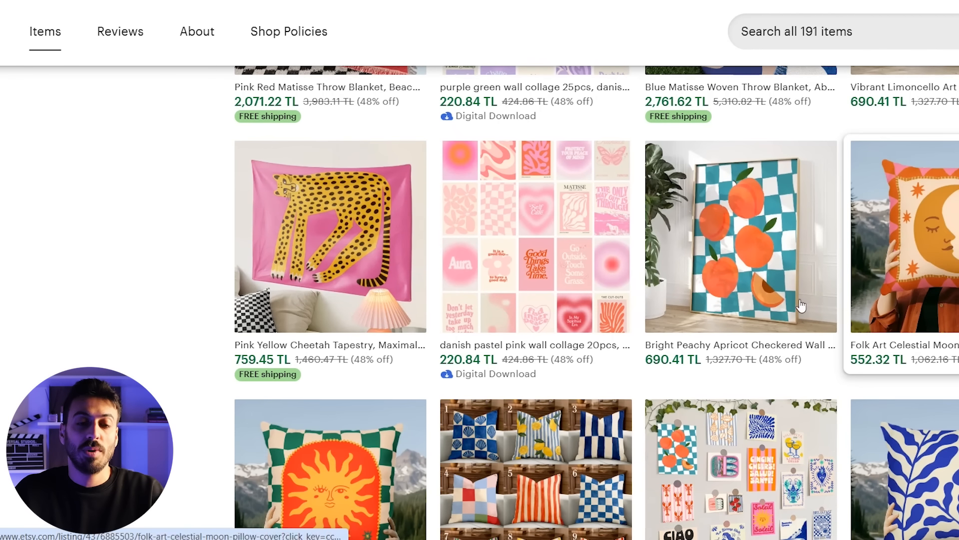
scroll(801, 305, "down", 2)
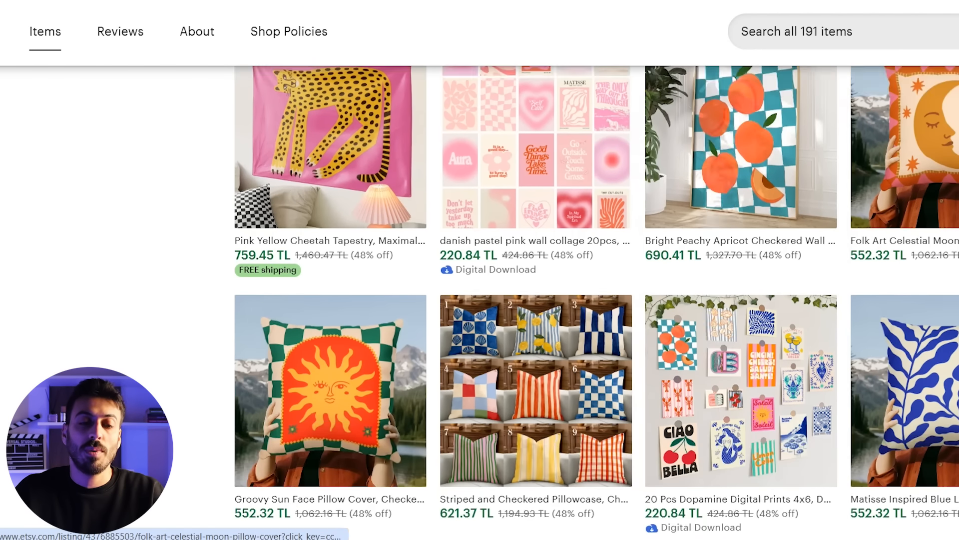
scroll(900, 225, "down", 4)
scroll(900, 225, "down", 2)
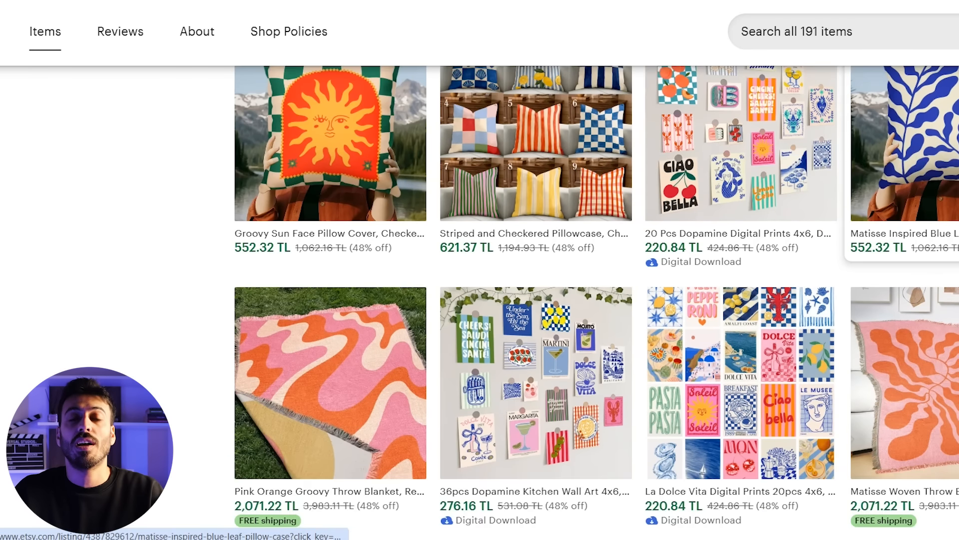
scroll(934, 227, "down", 4)
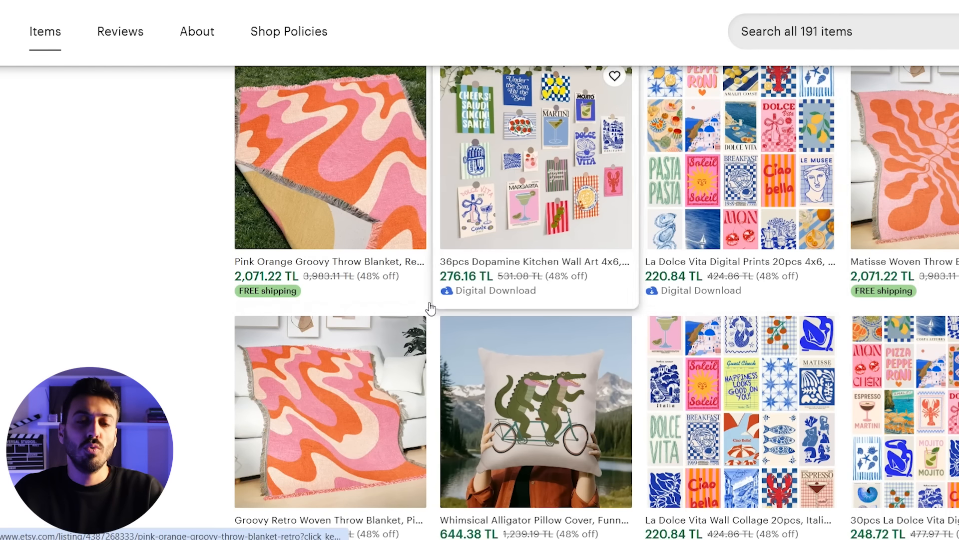
scroll(431, 308, "down", 6)
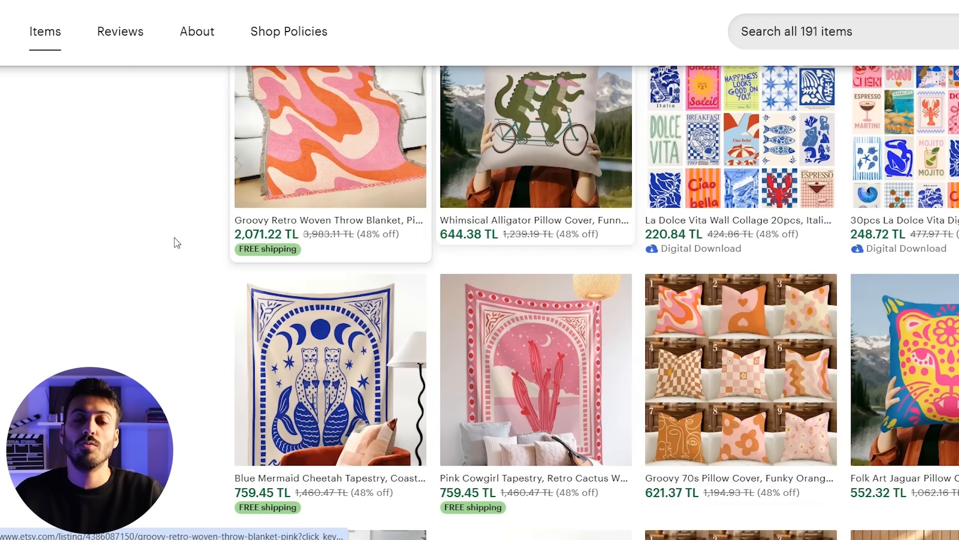
scroll(535, 400, "down", 5)
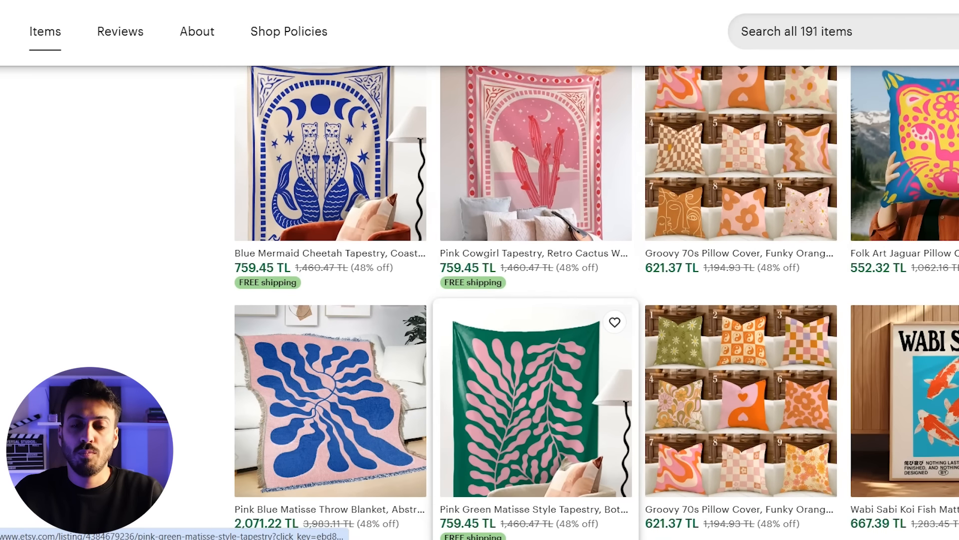
scroll(534, 400, "down", 5)
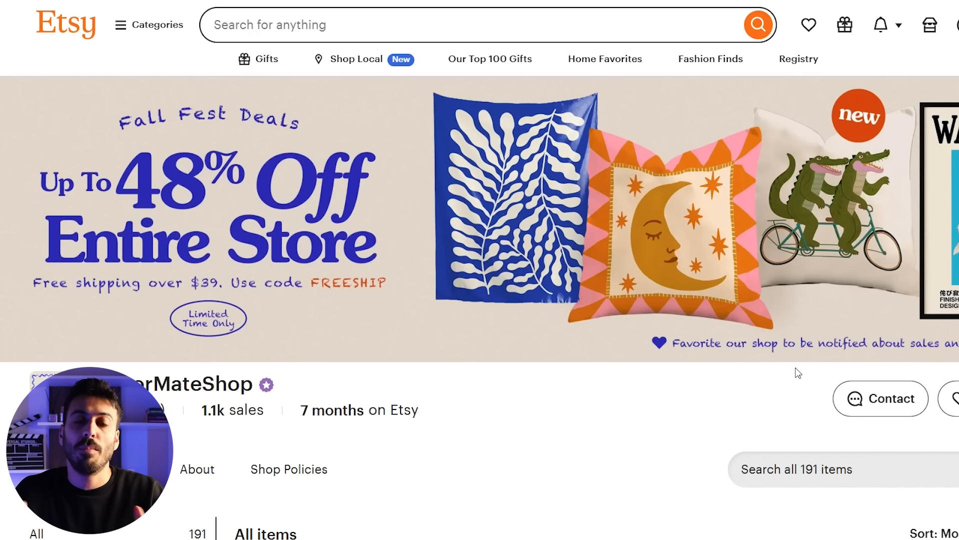
scroll(721, 334, "down", 10)
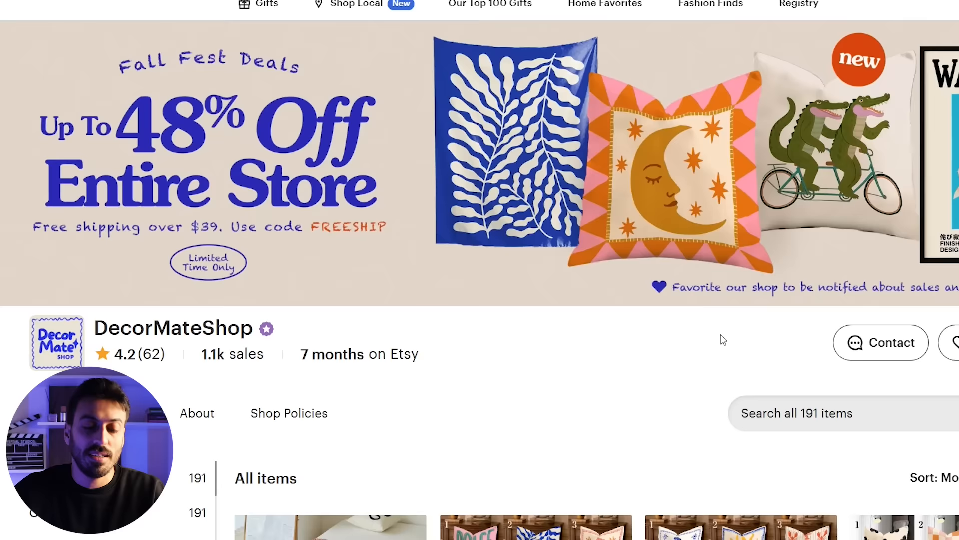
scroll(592, 227, "up", 3)
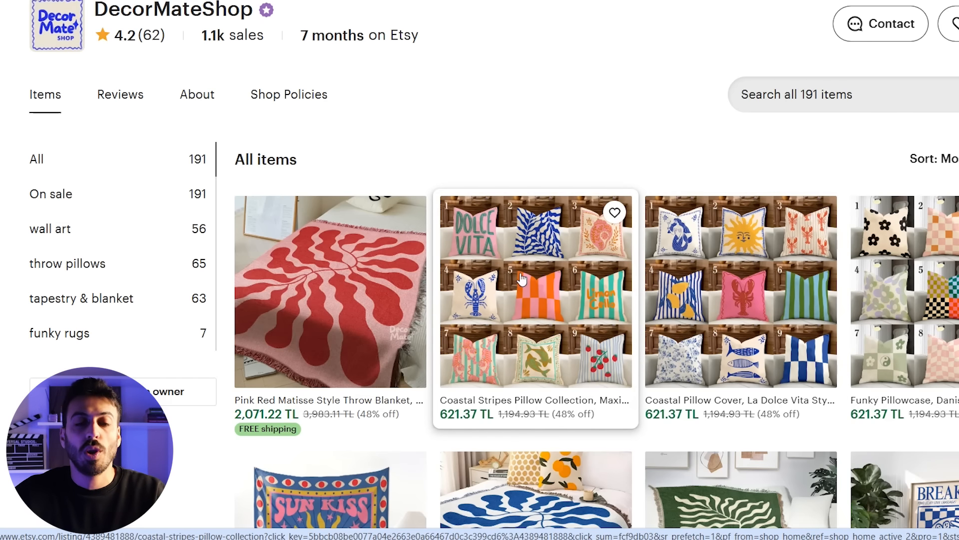
scroll(563, 266, "down", 4)
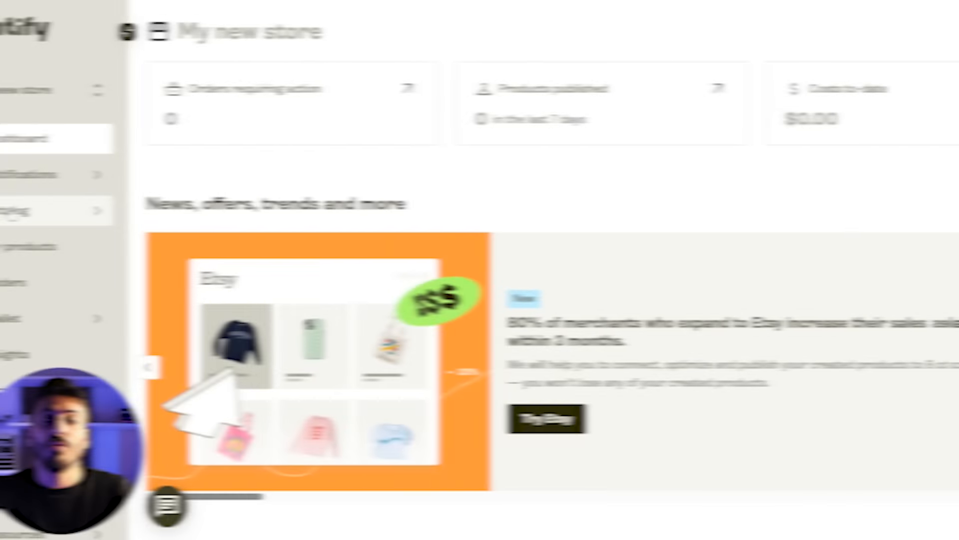
- Switch to Printify, open its product catalog and search for "pillow"
left_click(38, 210)
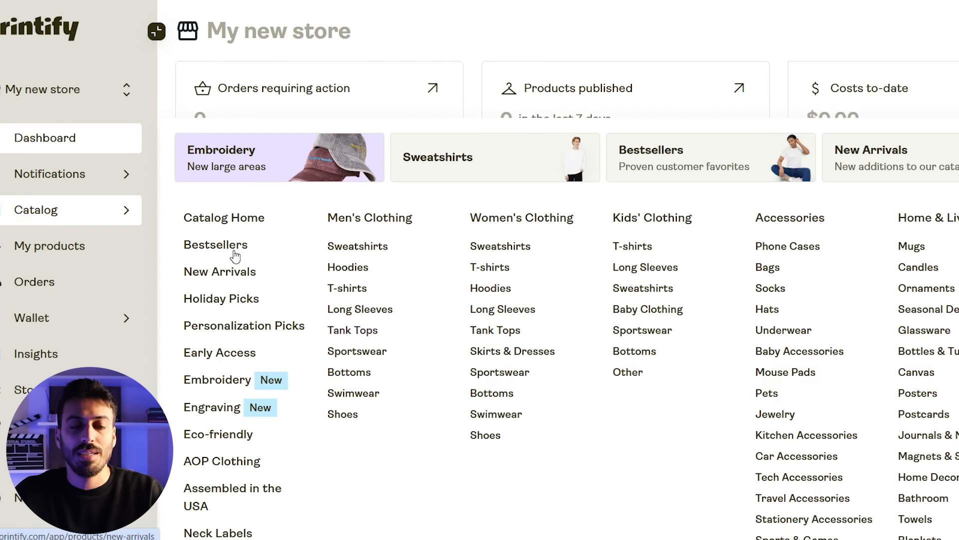
left_click(210, 247)
scroll(543, 342, "down", 3)
scroll(542, 340, "up", 3)
left_click(306, 71)
type("pillow")
key("Return")
- Look through the pillow results, open the Outdoor Pillows product and start designing it
scroll(397, 185, "down", 5)
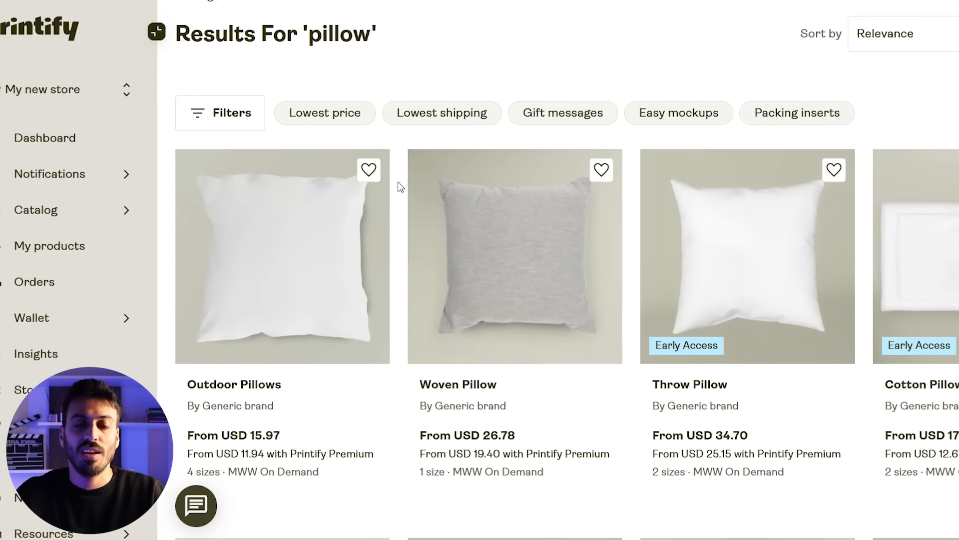
scroll(856, 161, "down", 5)
scroll(857, 160, "up", 8)
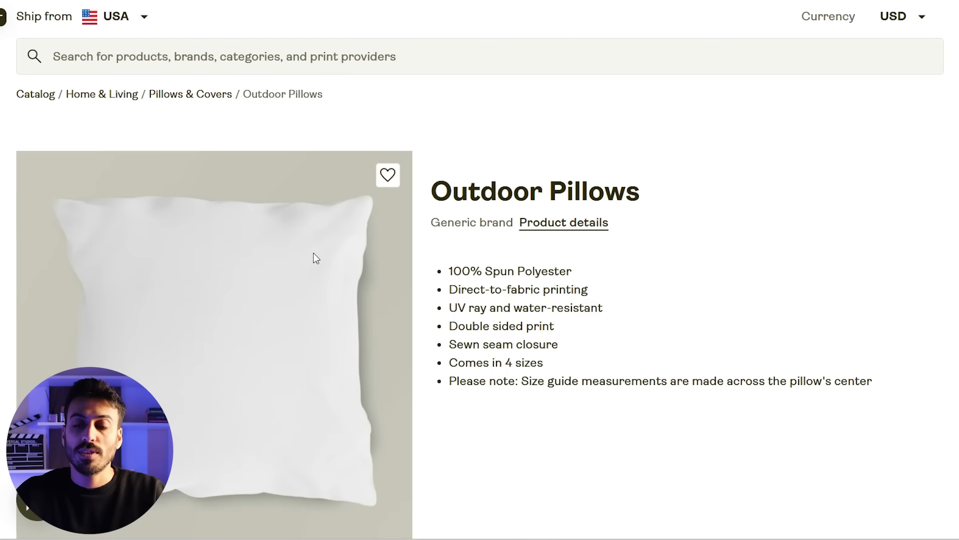
scroll(316, 257, "down", 9)
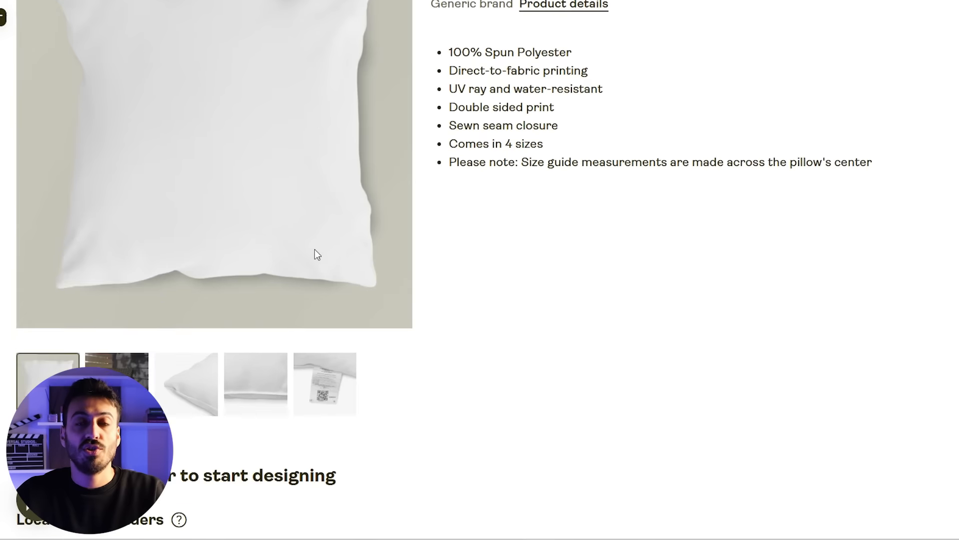
left_click(891, 345)
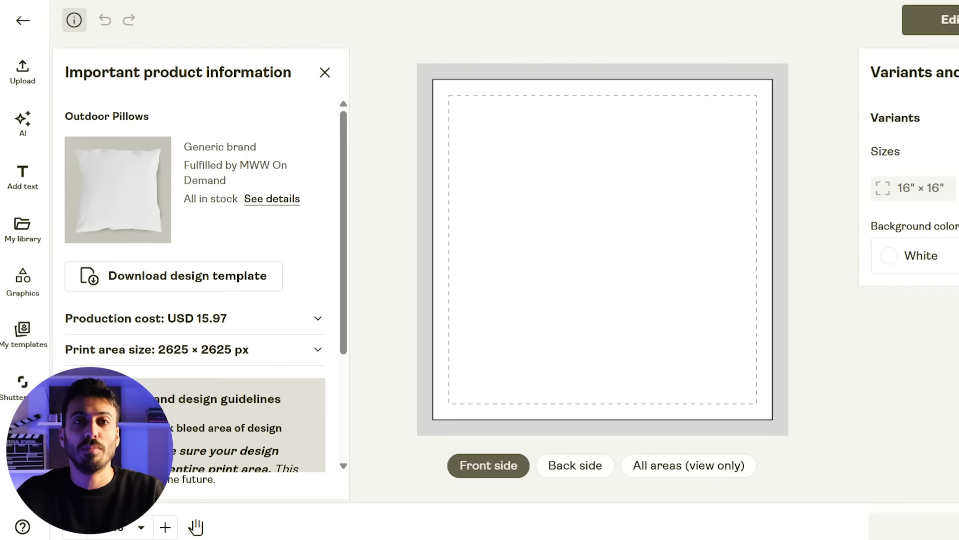
- Examine the design editor's upload sources, AI image generator, text options and ready-made graphics
left_click(22, 72)
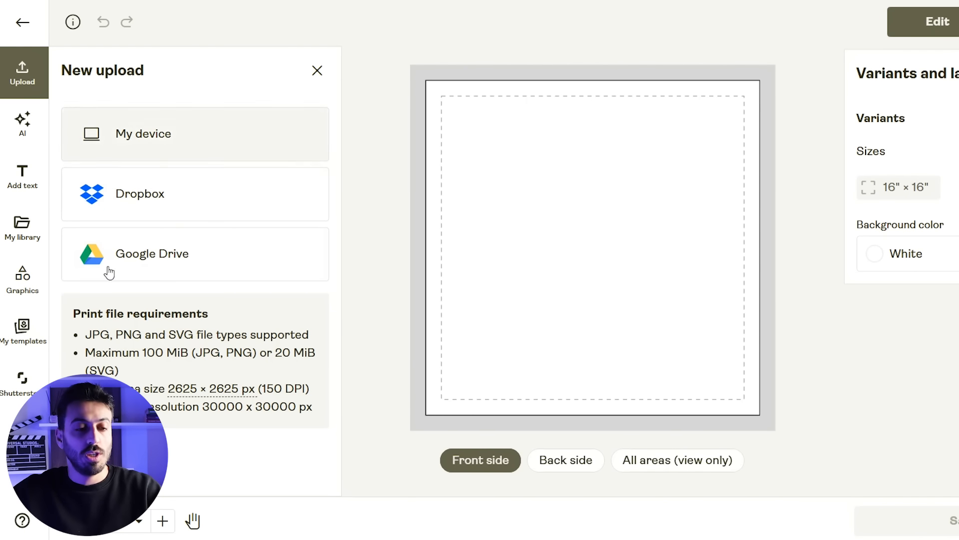
left_click(23, 125)
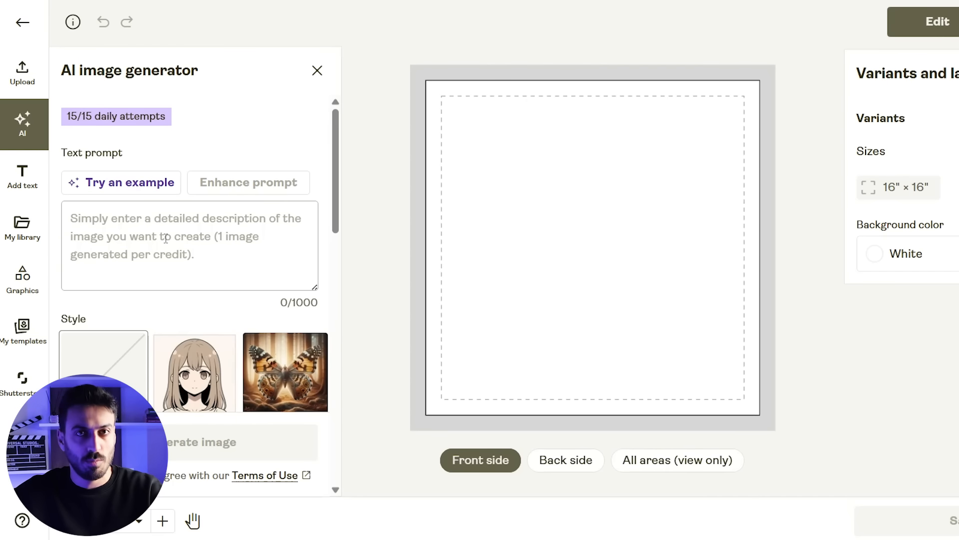
left_click(27, 190)
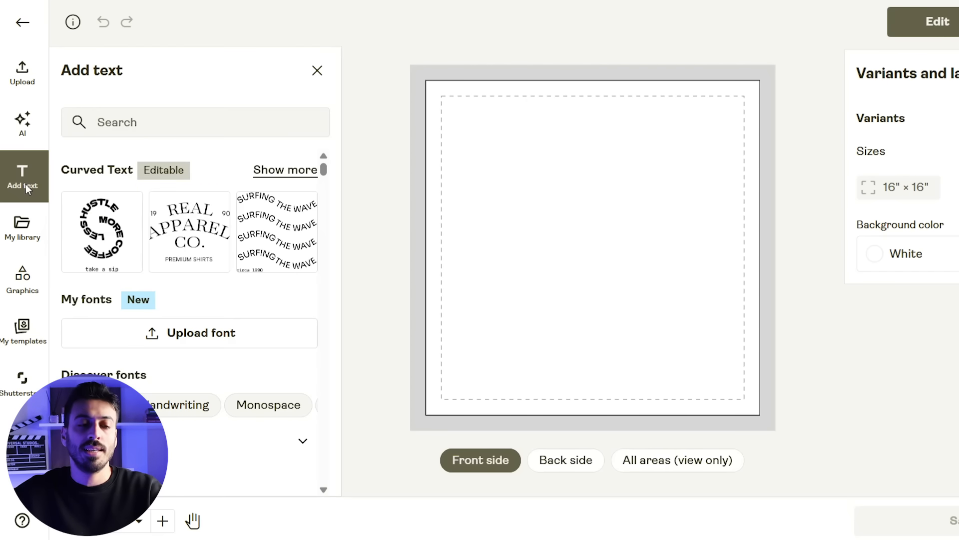
scroll(191, 265, "down", 10)
scroll(163, 263, "up", 10)
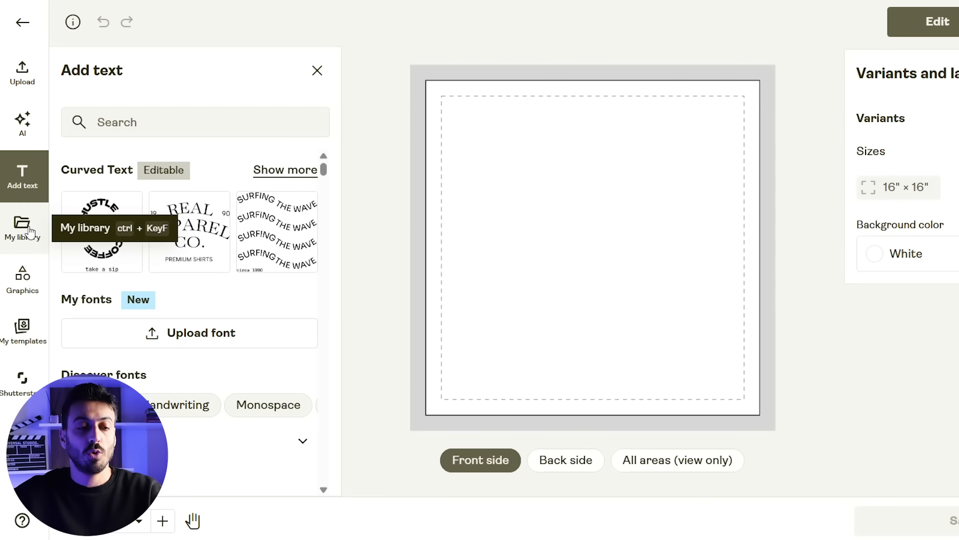
left_click(17, 275)
scroll(195, 225, "down", 5)
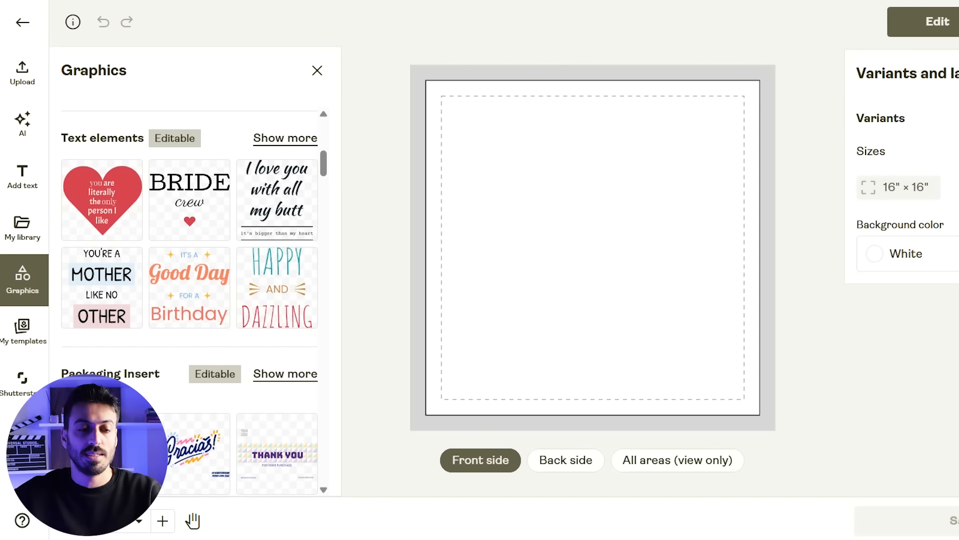
scroll(110, 288, "down", 4)
scroll(110, 288, "down", 5)
scroll(150, 275, "up", 9)
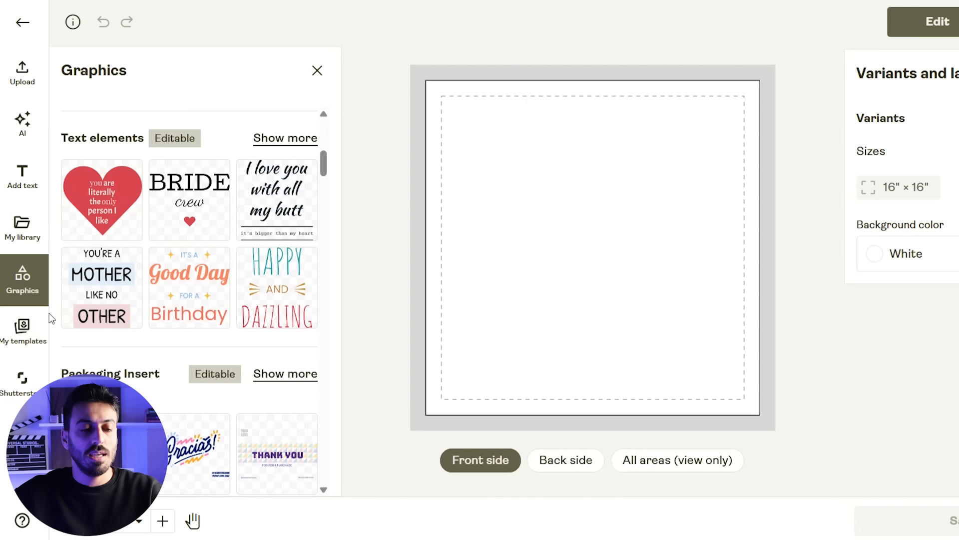
- Add the Santa "Merry Christmas" image from the AI image generator's history to the pillow's front side
left_click(23, 121)
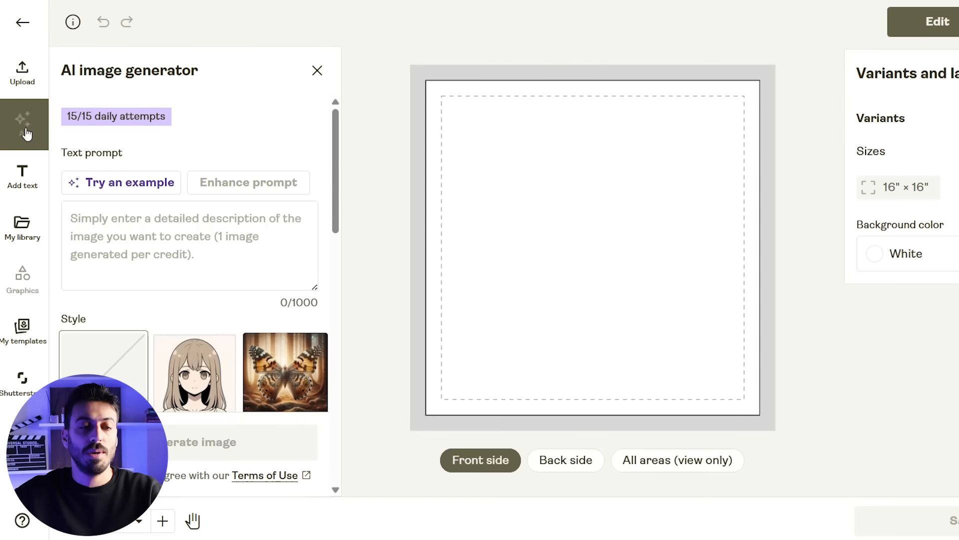
left_click(232, 244)
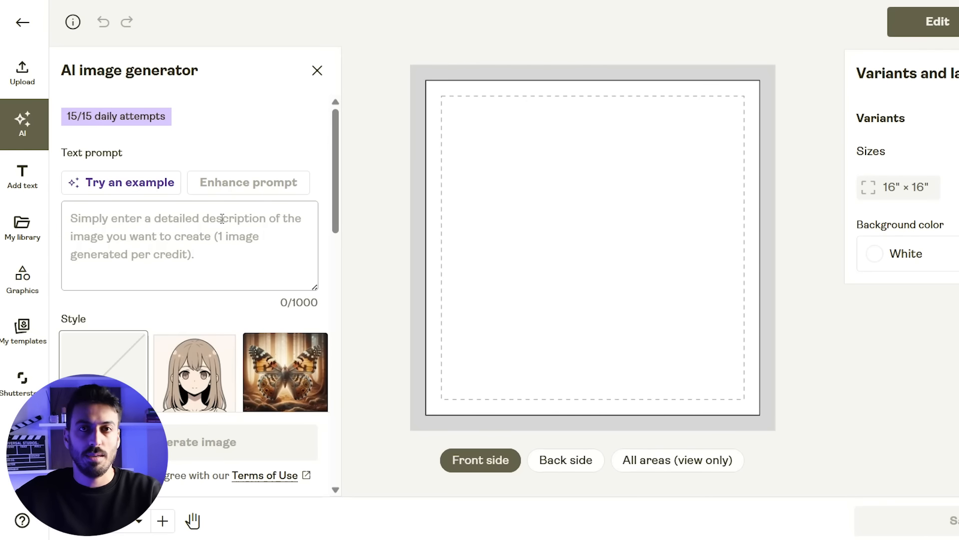
left_click_drag(335, 132, 326, 307)
scroll(71, 304, "down", 3)
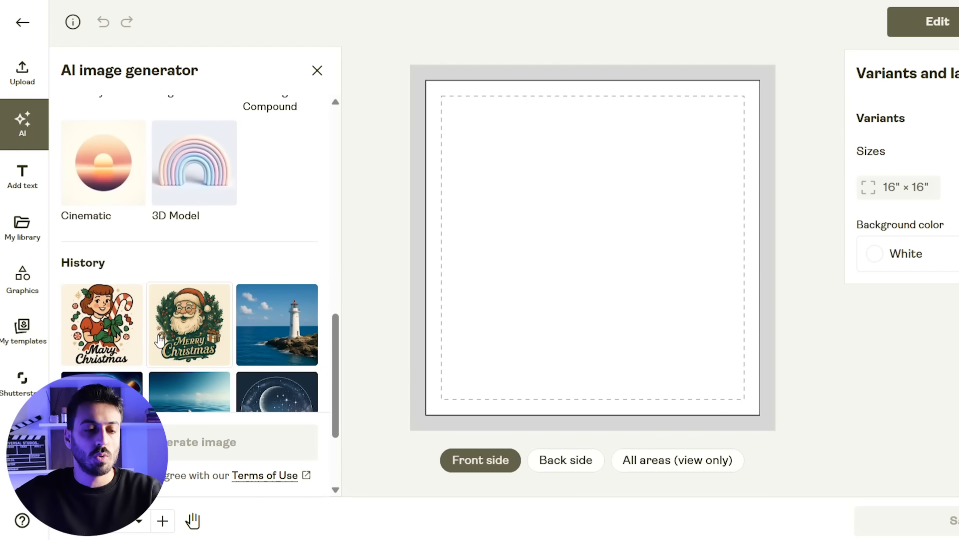
left_click(204, 322)
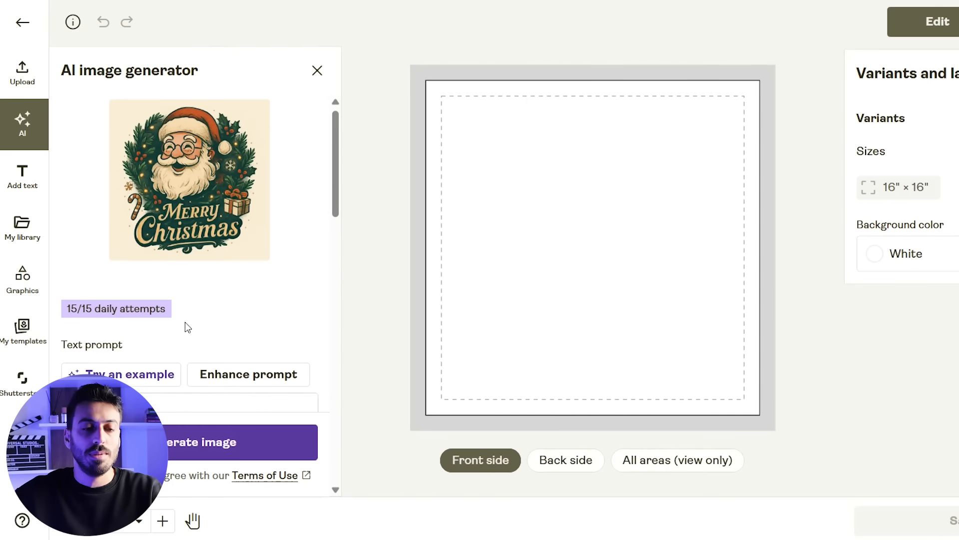
left_click(224, 178)
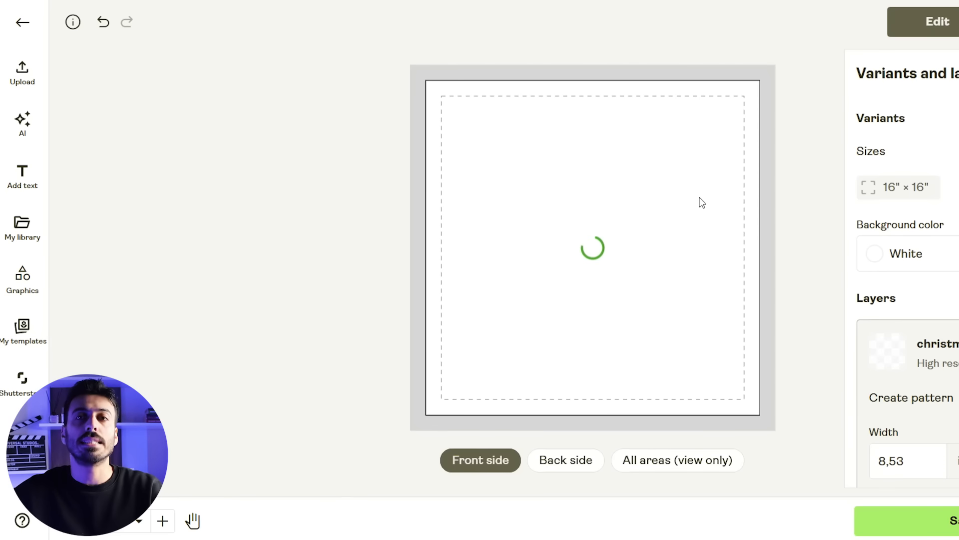
- Enlarge the Santa image to a width of about 14.44 in so it fills the dashed safe area, and deselect it
left_click_drag(682, 158, 758, 111)
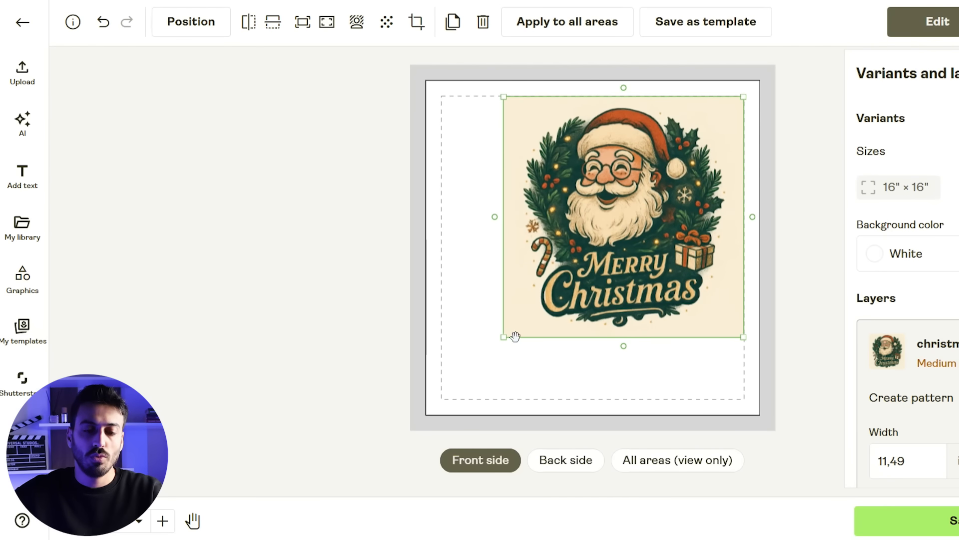
left_click_drag(504, 339, 444, 398)
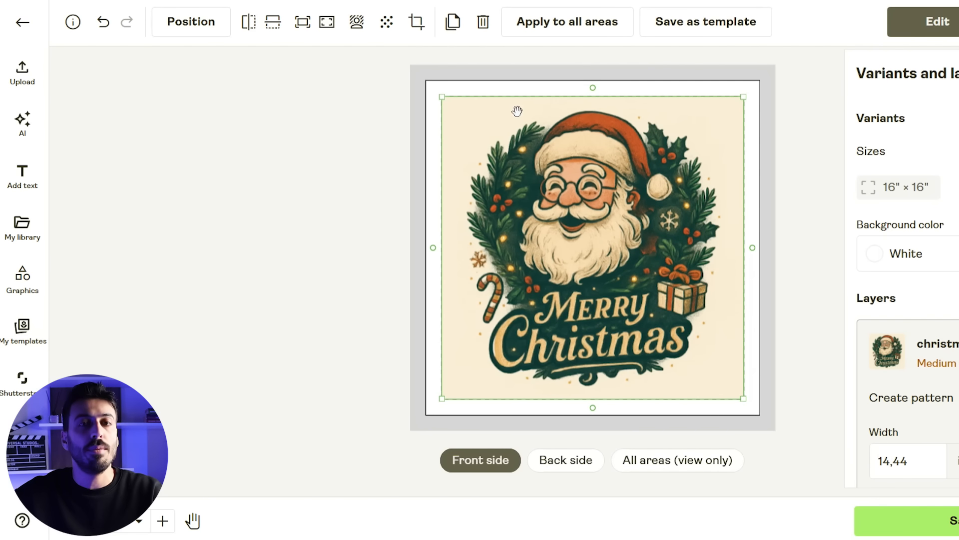
left_click(816, 99)
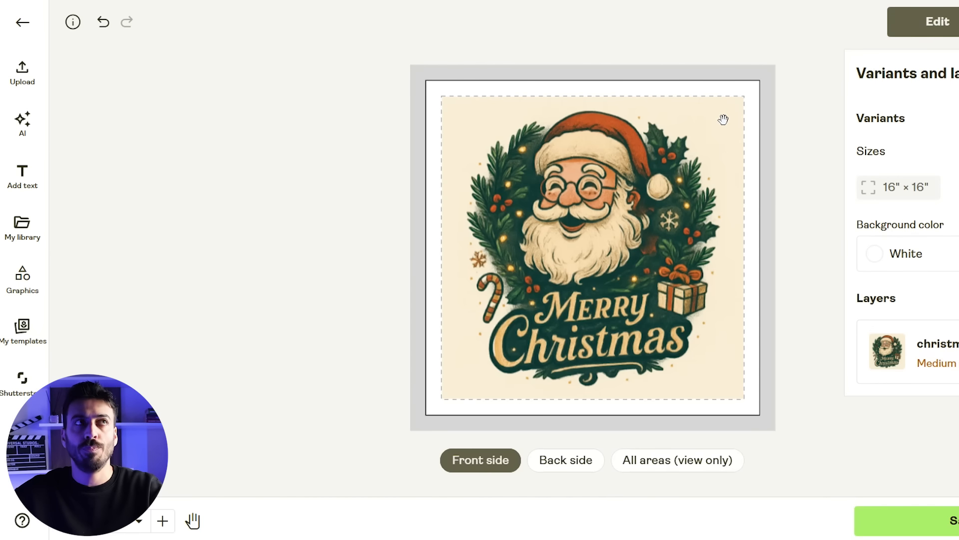
- Set the pillow's background color to #FAF0D8 to match the Santa image's cream backdrop
left_click(933, 21)
left_click(939, 1)
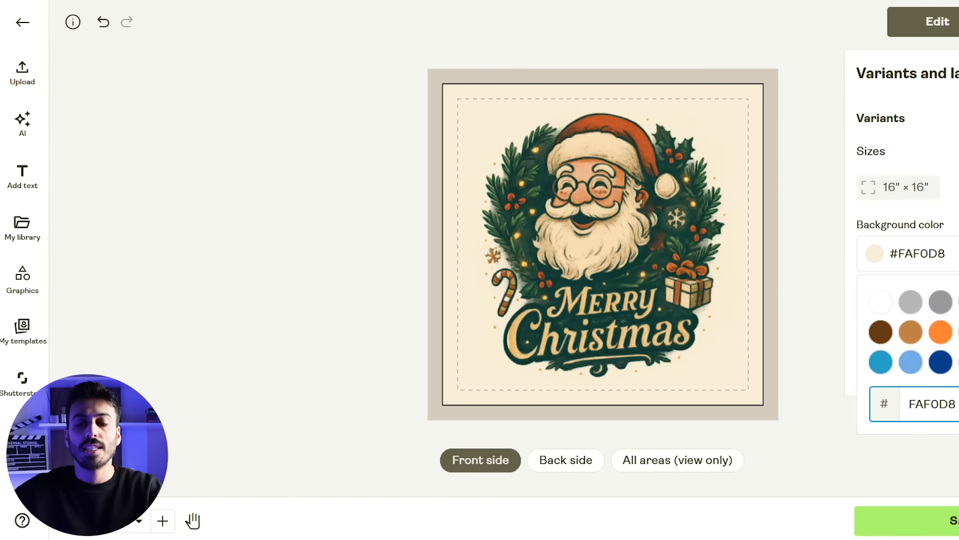
left_click_drag(956, 405, 899, 414)
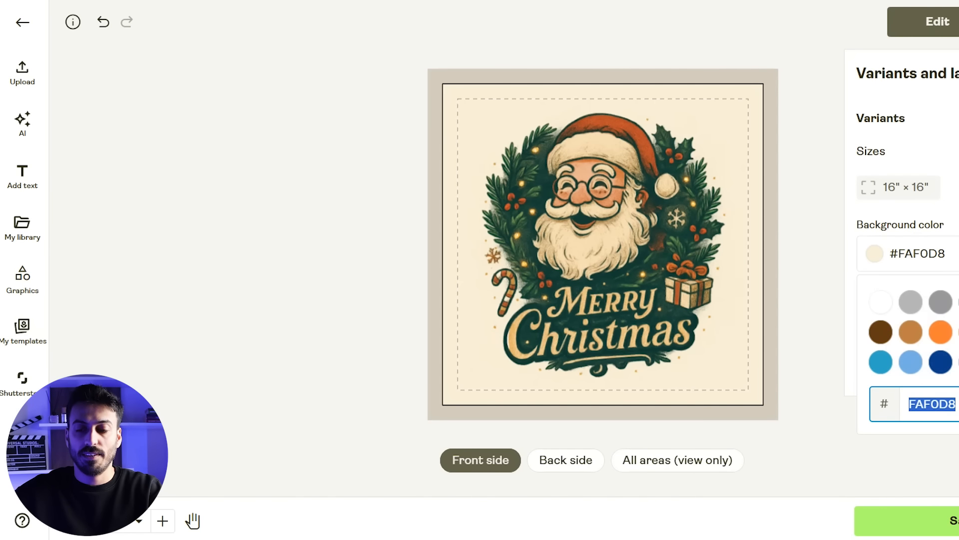
left_click(930, 431)
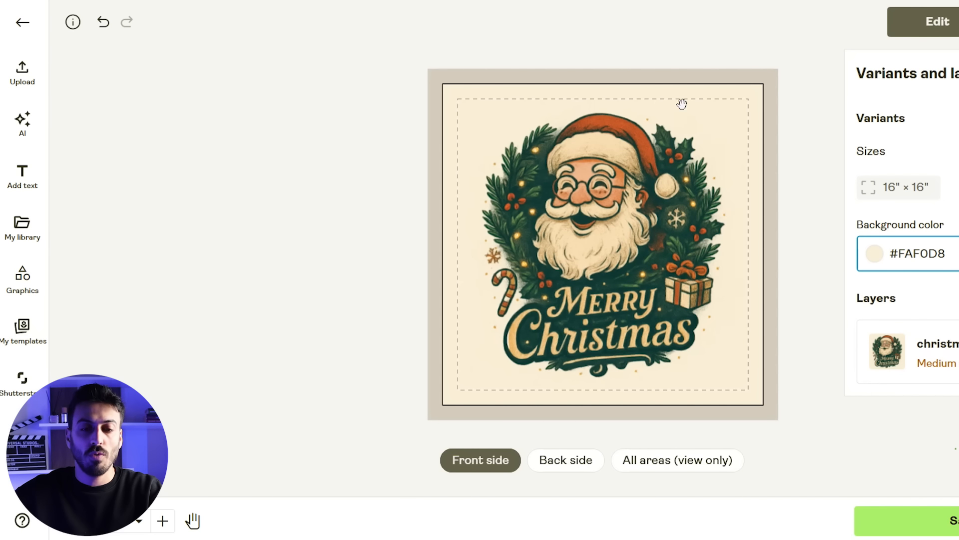
- Shrink the Santa image to a width of about 13.43 in, keeping it centered within the dashed safe area
left_click(663, 211)
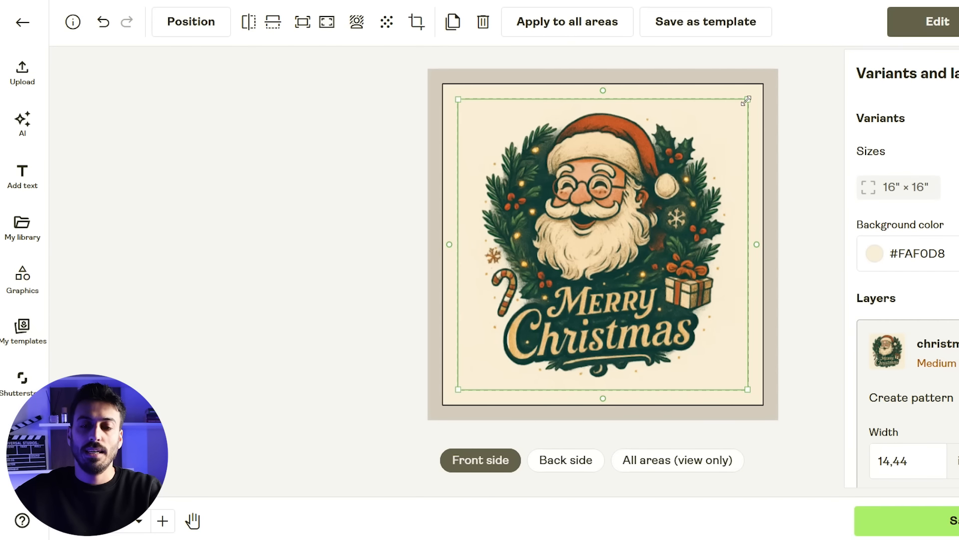
left_click_drag(746, 101, 741, 106)
left_click_drag(614, 136, 617, 135)
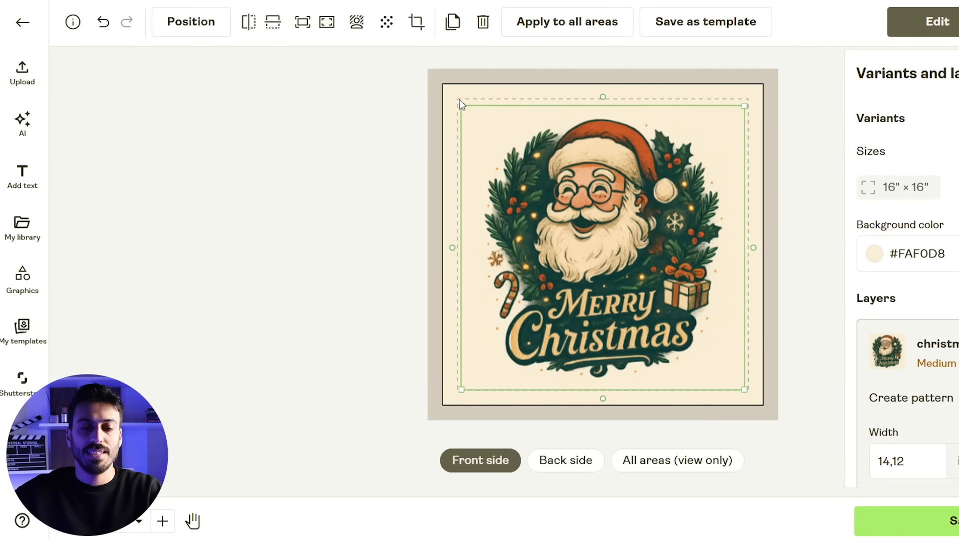
left_click_drag(462, 106, 468, 112)
left_click_drag(575, 181, 572, 182)
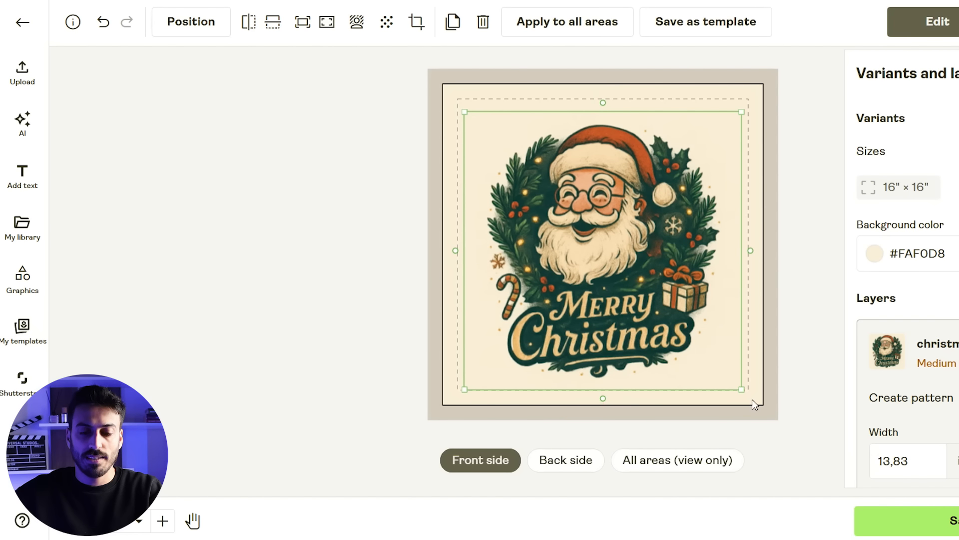
left_click_drag(741, 390, 733, 381)
left_click_drag(665, 300, 668, 297)
- Preview the Santa pillow in the front mockup and the first outdoor scene mockup, and return to design editing
left_click(958, 21)
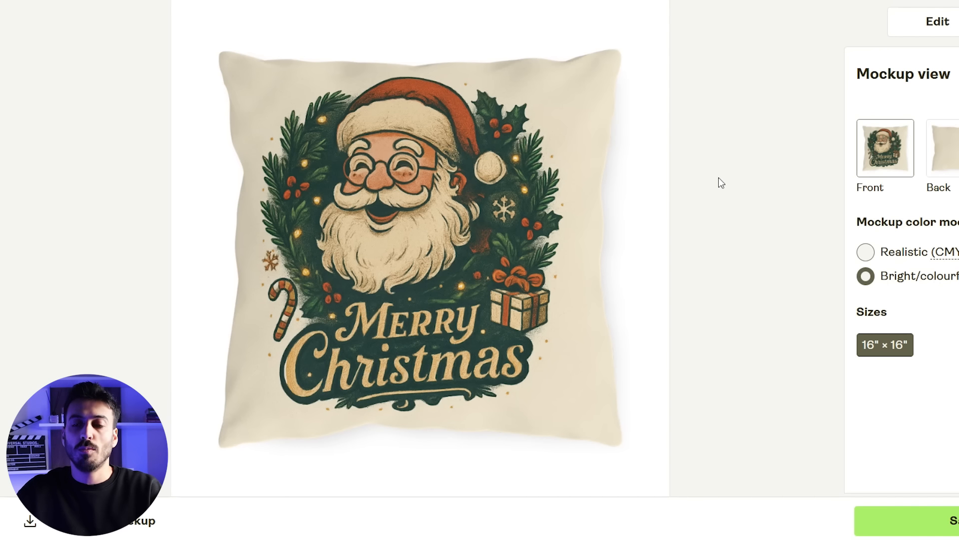
left_click(958, 148)
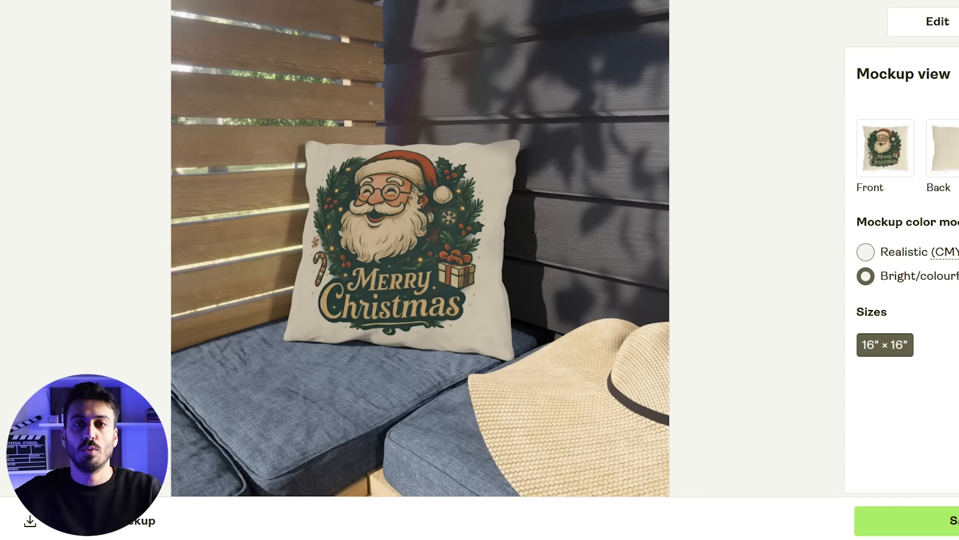
left_click(943, 24)
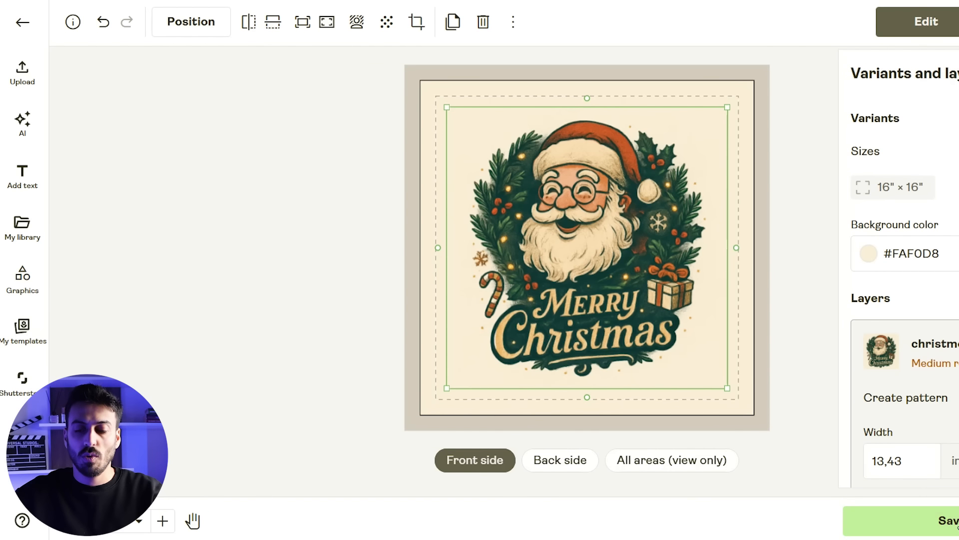
- Add the sunflower image from the AI image generator's history and enlarge it to cover the pillow's whole front side
left_click(8, 122)
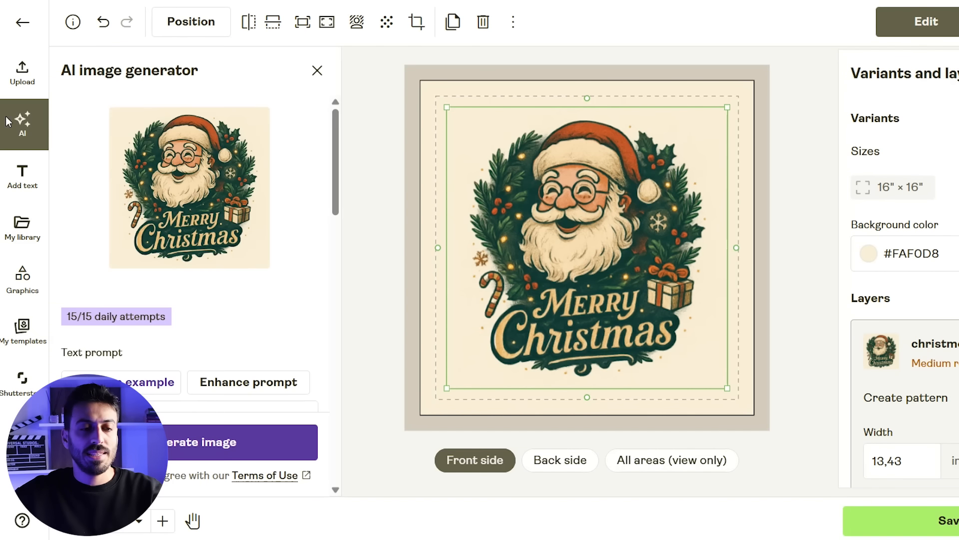
scroll(265, 205, "down", 12)
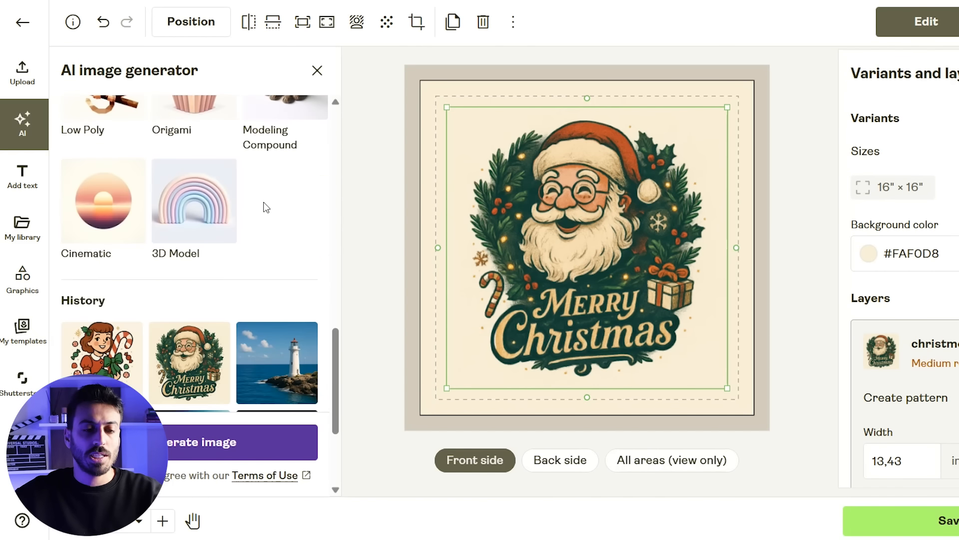
scroll(266, 207, "down", 3)
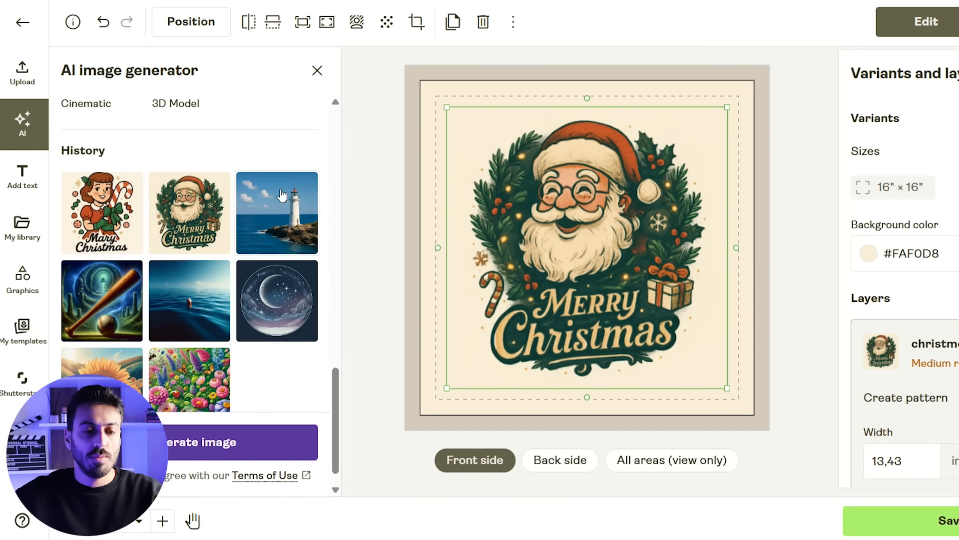
scroll(207, 241, "down", 1)
scroll(123, 347, "up", 12)
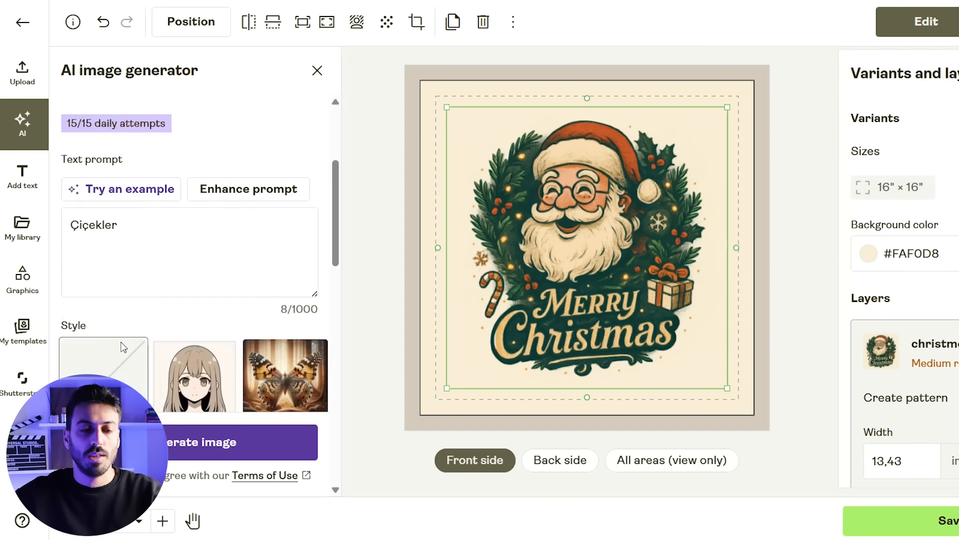
scroll(123, 347, "up", 4)
left_click(202, 184)
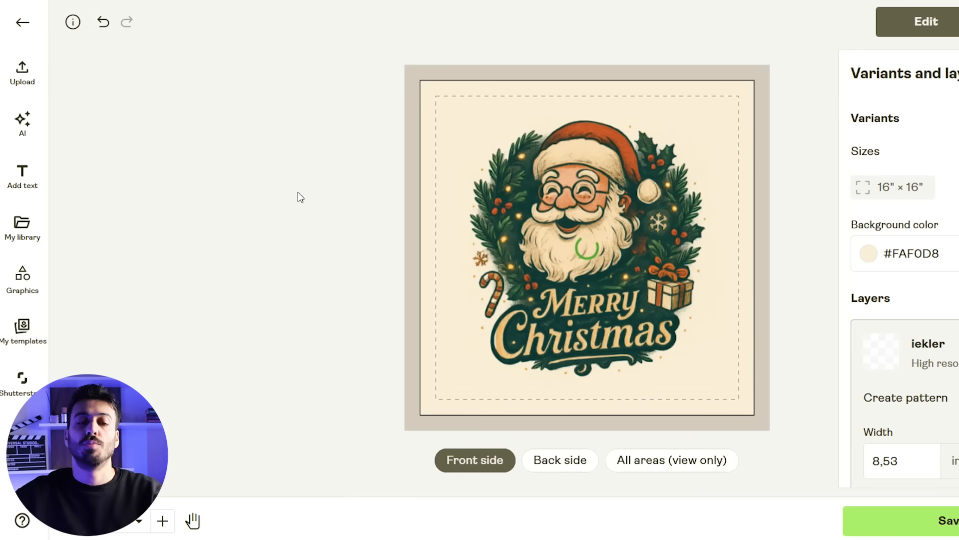
left_click_drag(677, 159, 763, 92)
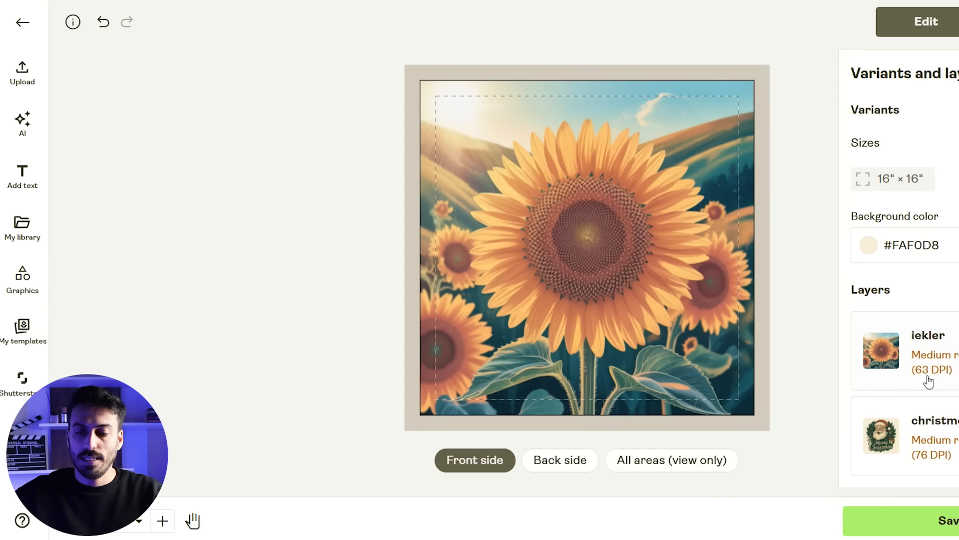
- Preview the sunflower pillow in the front and outdoor scene mockups, and delete the sunflower layer from the design
left_click(958, 21)
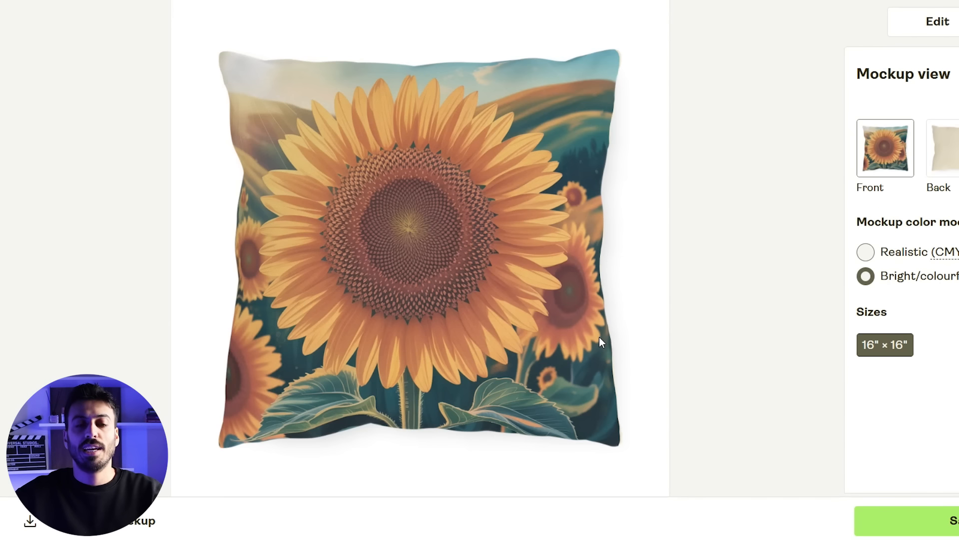
left_click(955, 155)
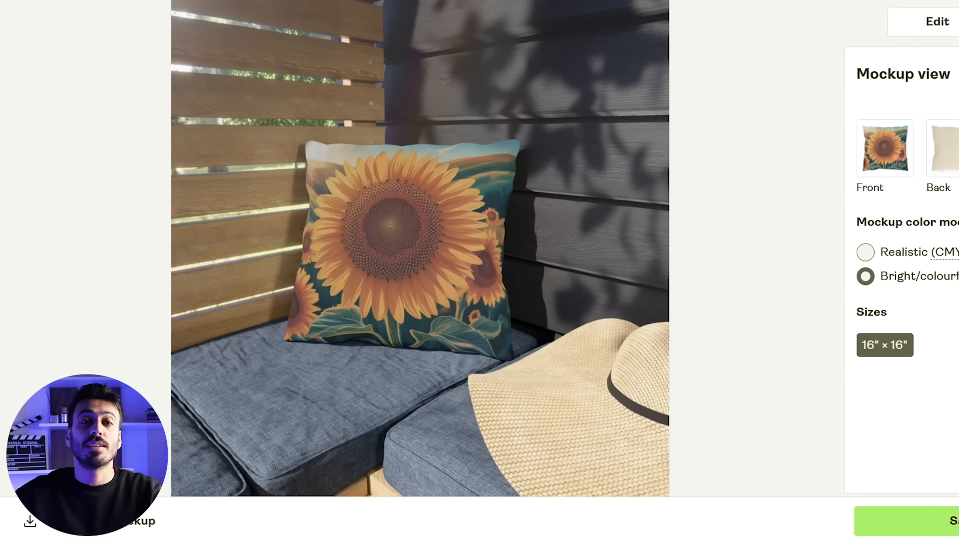
left_click(958, 150)
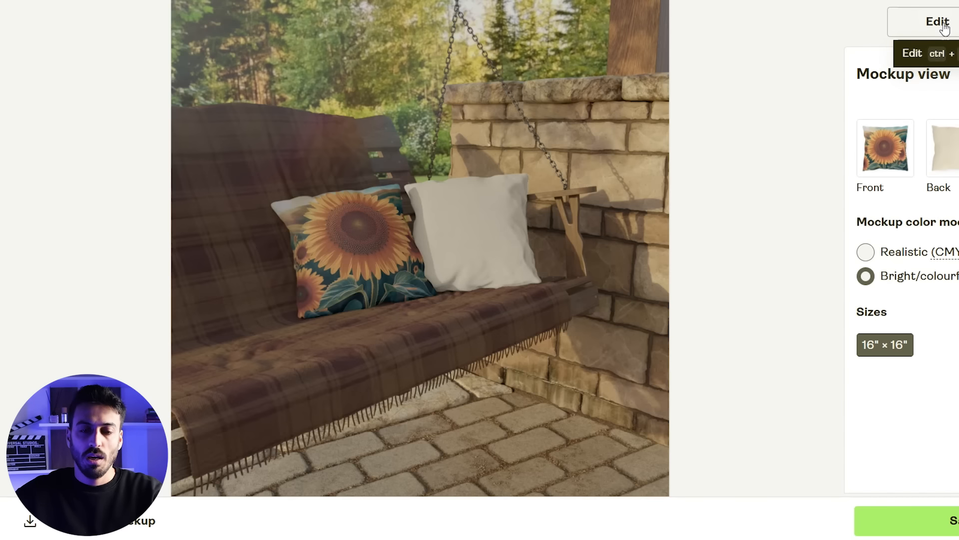
left_click(939, 22)
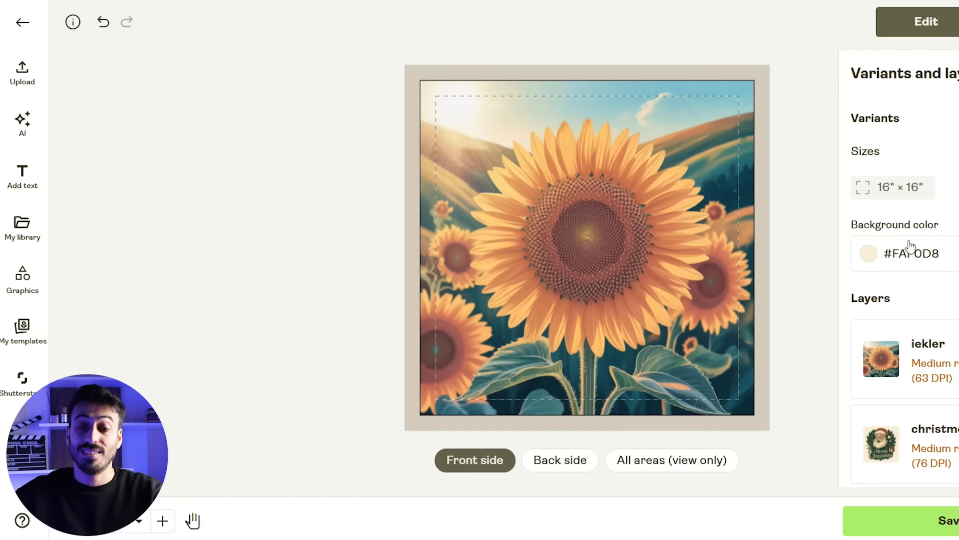
key("Delete")
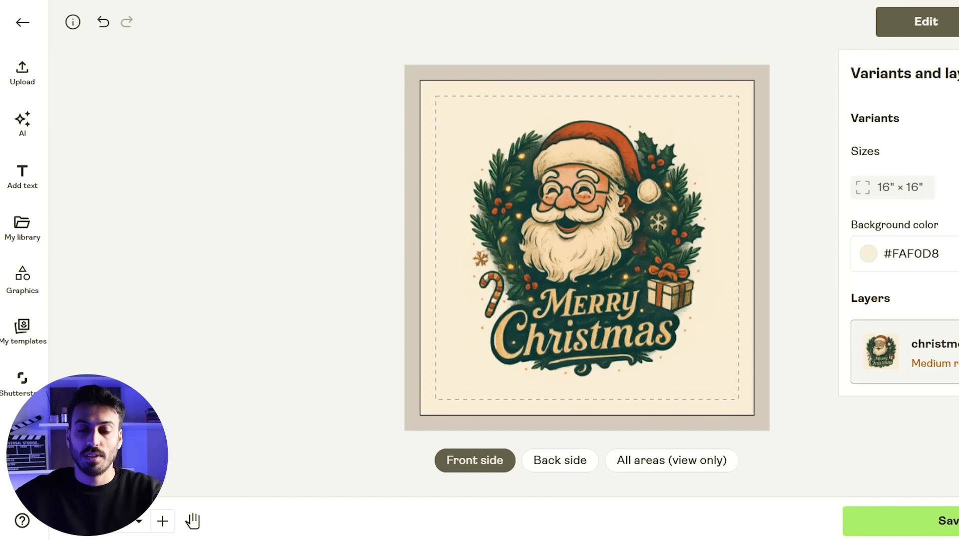
- Save the Santa pillow design and save the selection of all four mockups for the listing
left_click(949, 521)
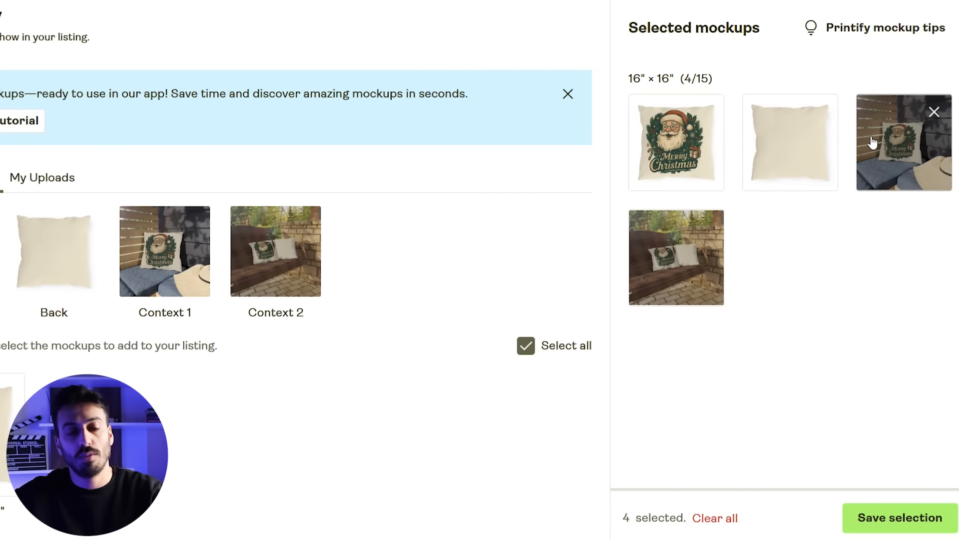
left_click(926, 519)
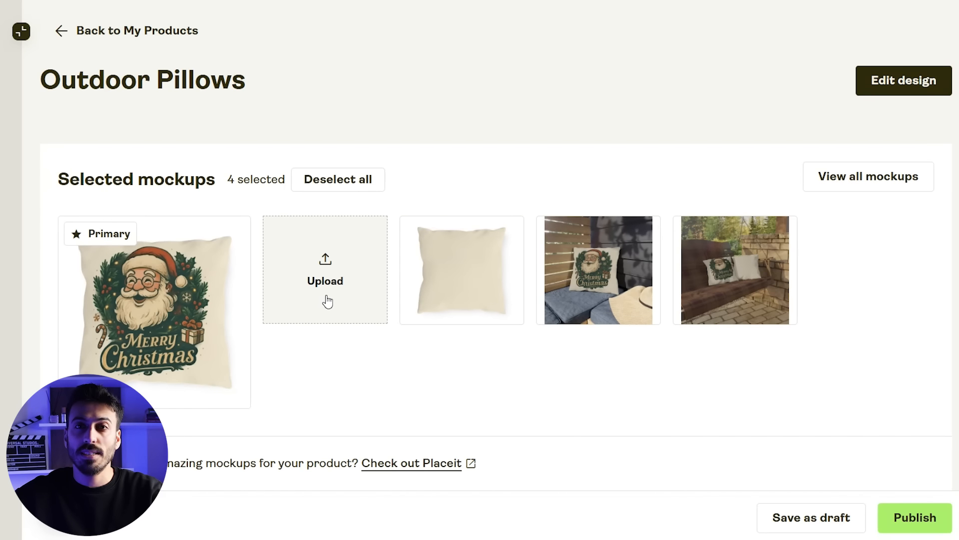
- Review the listing's mockups, title and description, including the bulleted material and printing features
scroll(330, 290, "down", 8)
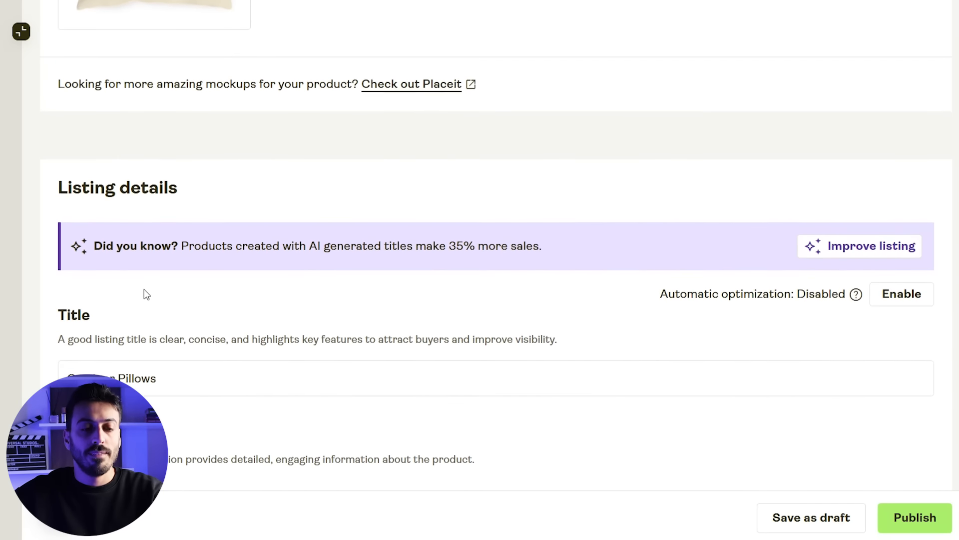
scroll(146, 294, "down", 3)
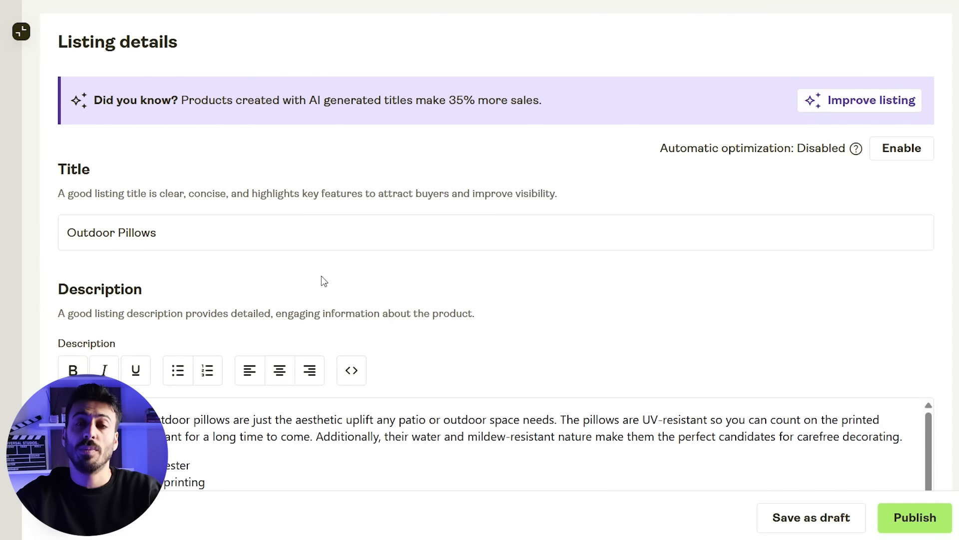
scroll(231, 316, "down", 5)
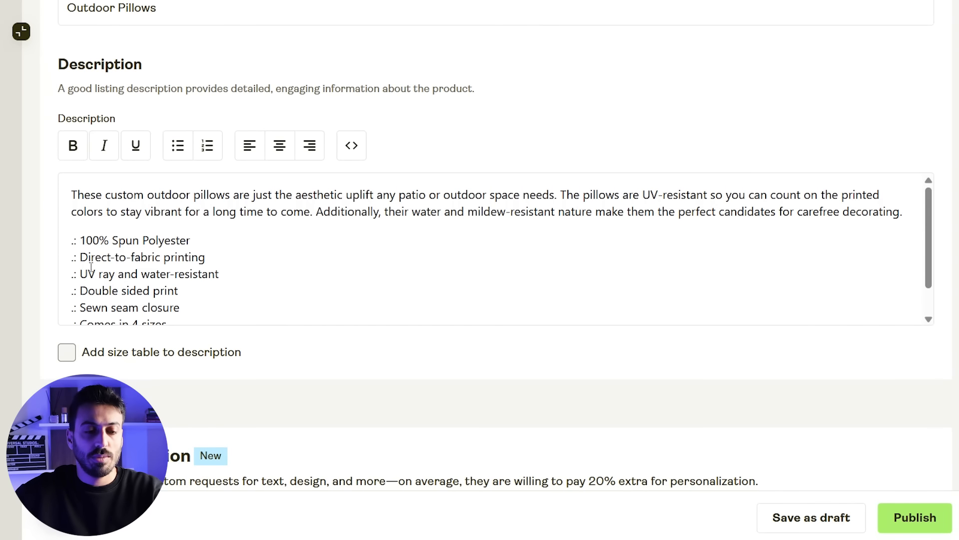
left_click_drag(80, 240, 194, 305)
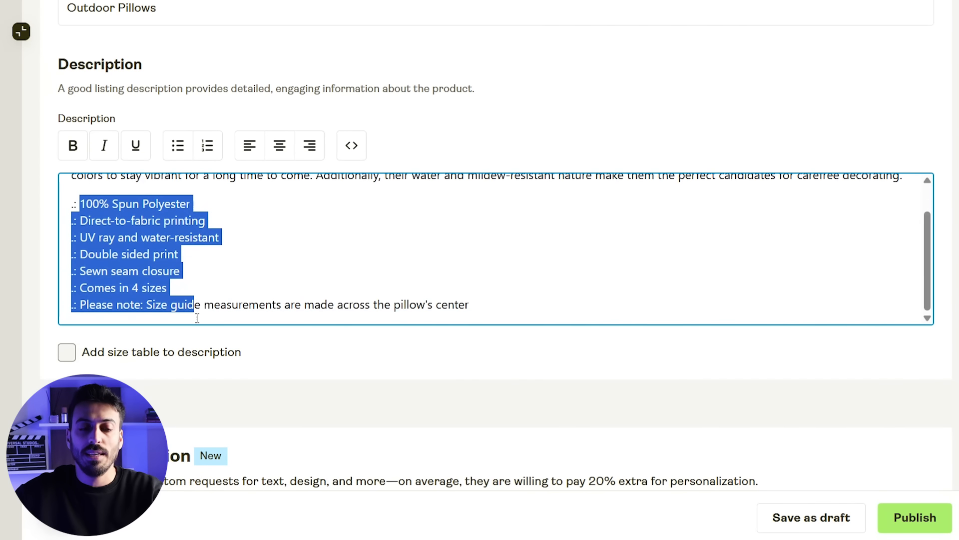
left_click(209, 278)
- Examine the pricing table's retail price, profit and production cost for the 16" × 16" pillow
scroll(364, 230, "down", 15)
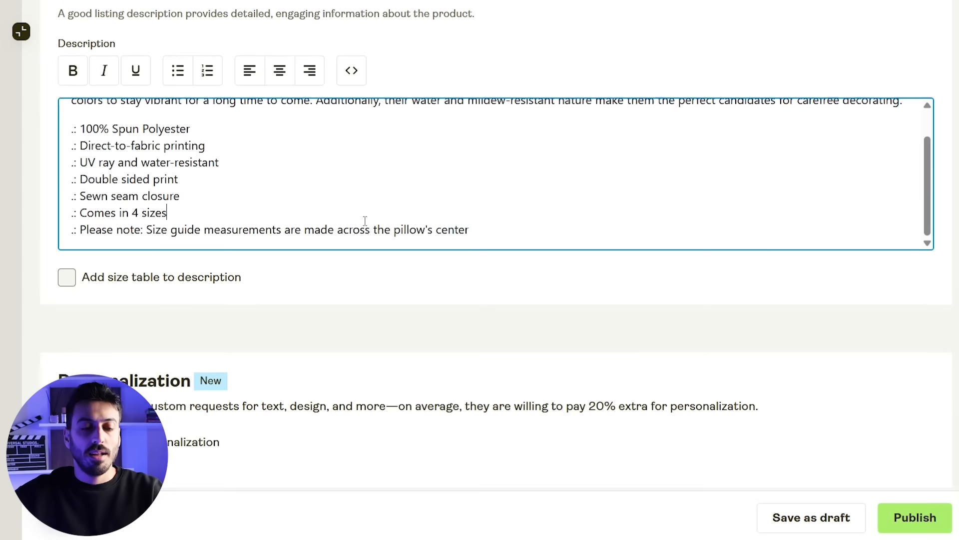
scroll(780, 223, "up", 2)
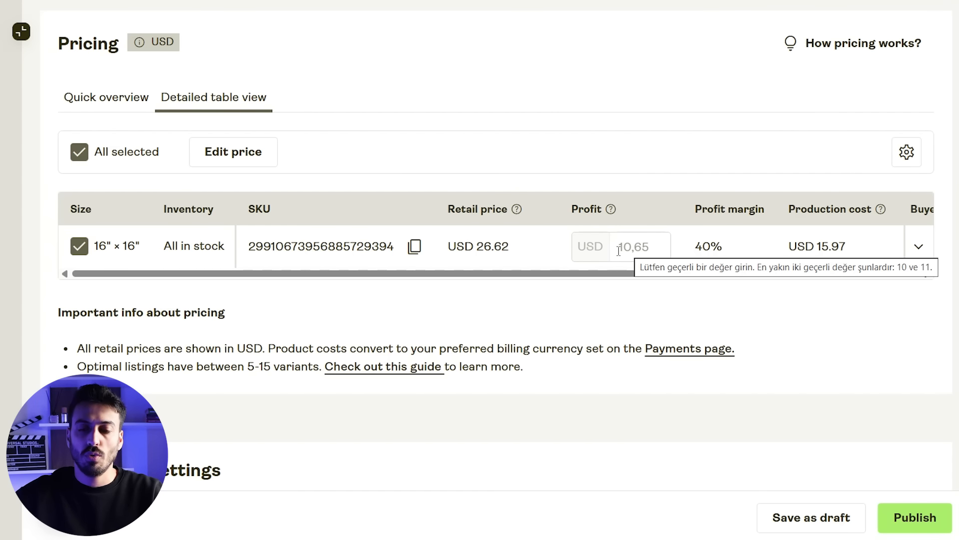
left_click_drag(619, 248, 647, 246)
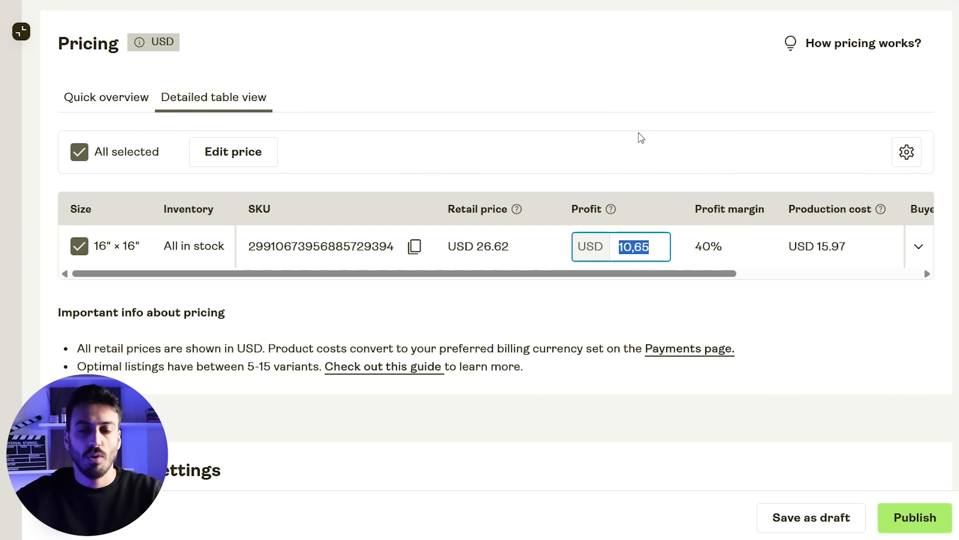
key("Tab")
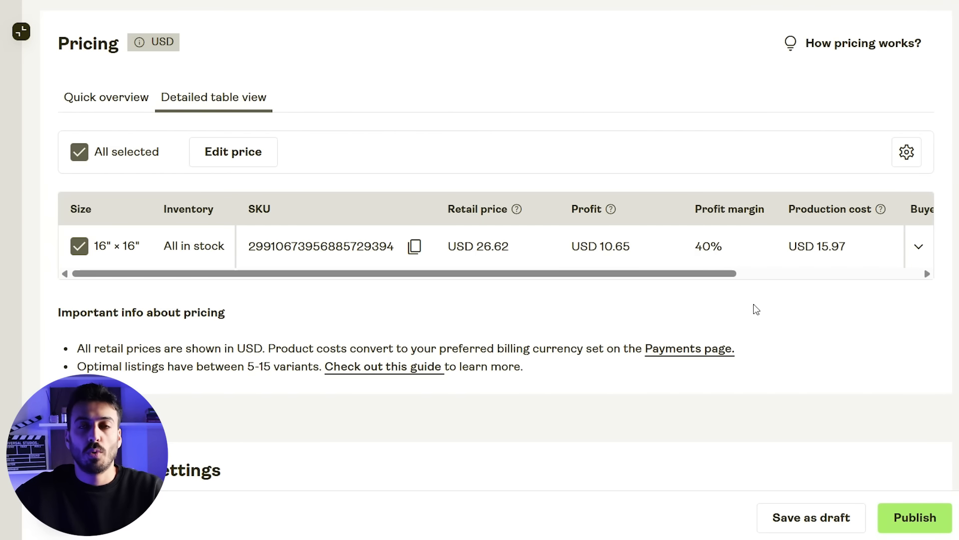
- Open the store connection page from the publishing settings and compare the available sales channels
scroll(739, 286, "down", 5)
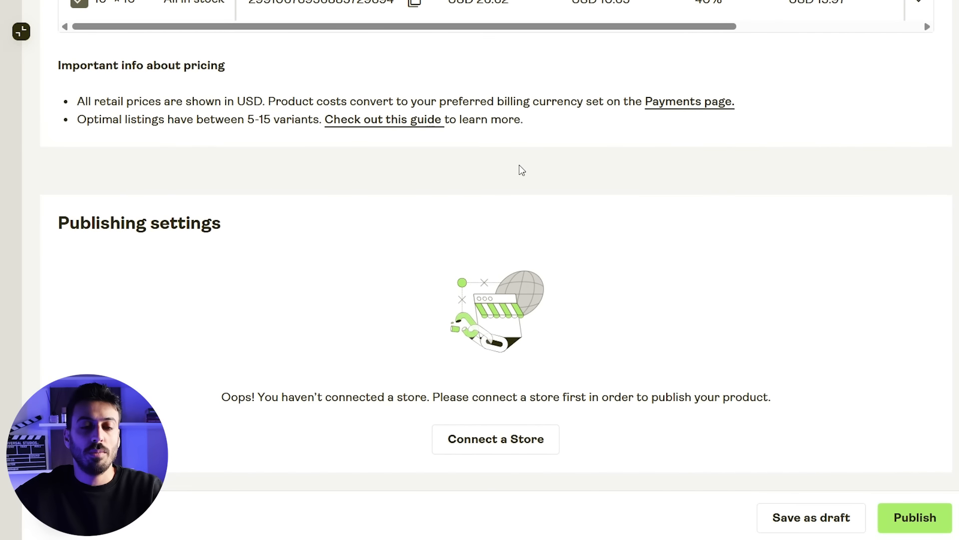
left_click(487, 447)
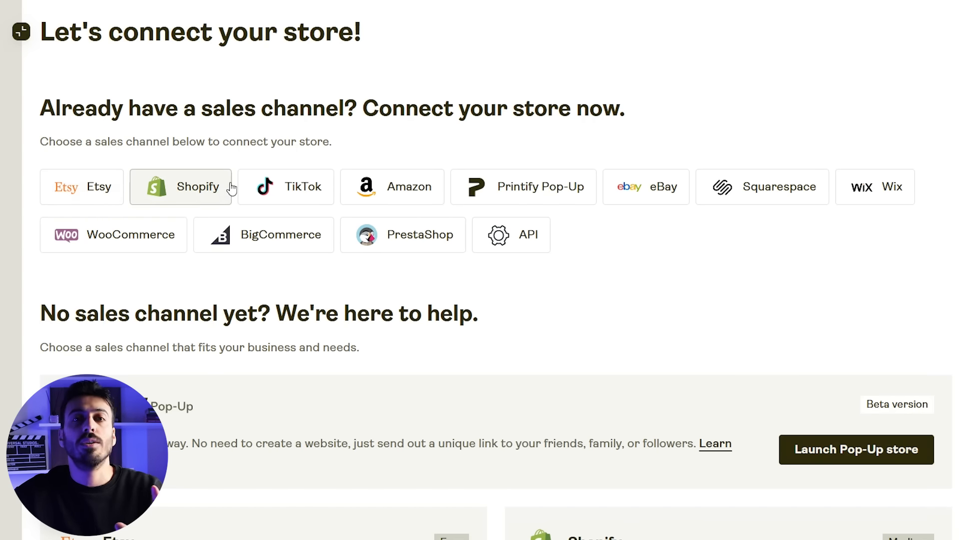
scroll(295, 168, "down", 5)
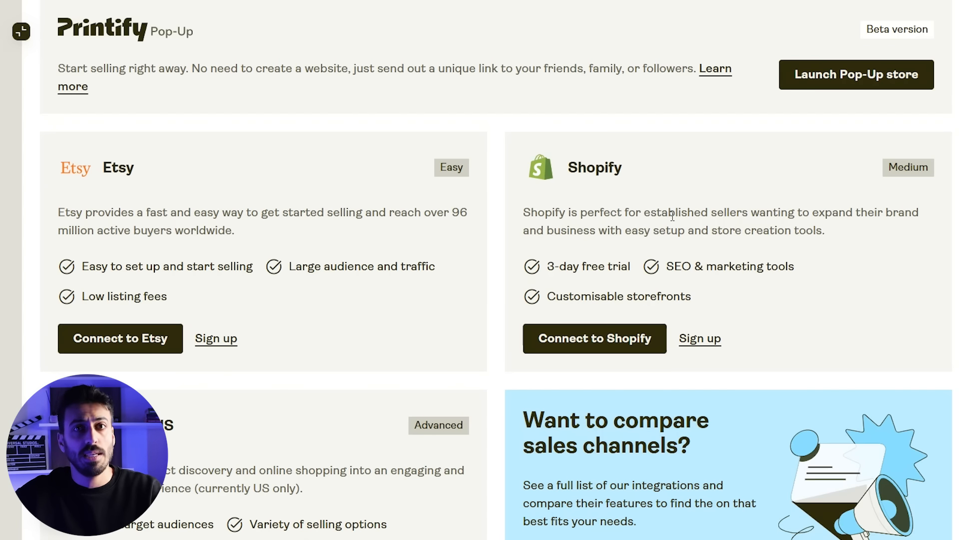
scroll(160, 315, "up", 3)
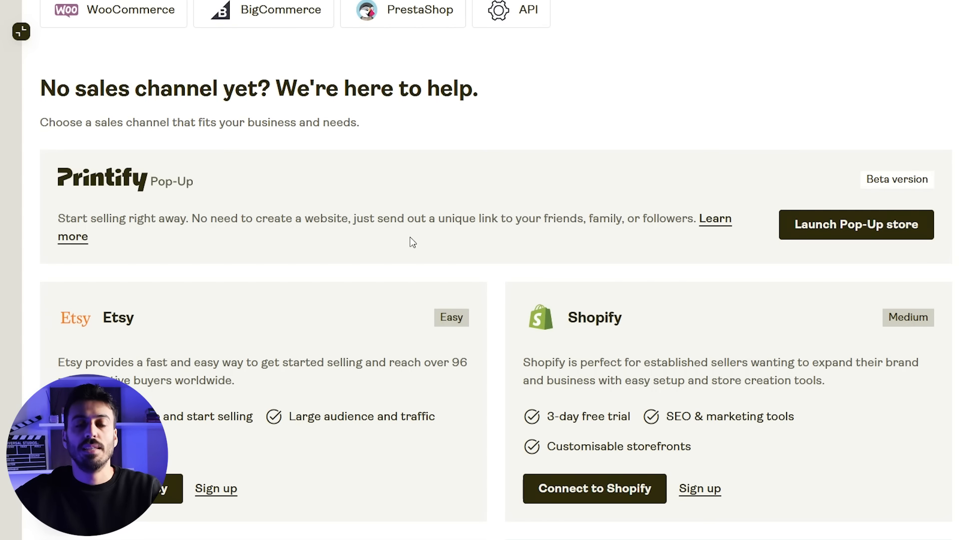
scroll(395, 255, "down", 3)
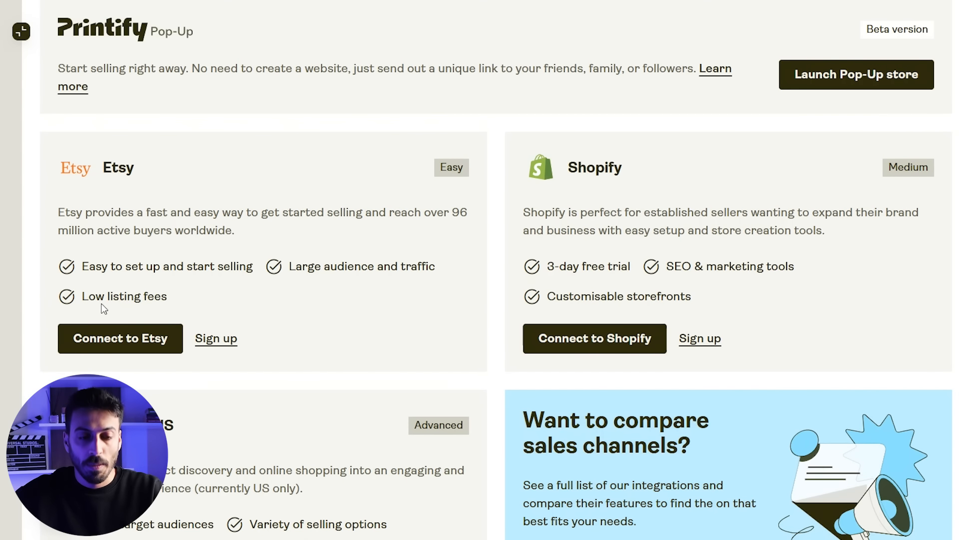
- Start connecting an Etsy store to view its sign-in form, and close the form without signing in
left_click(135, 343)
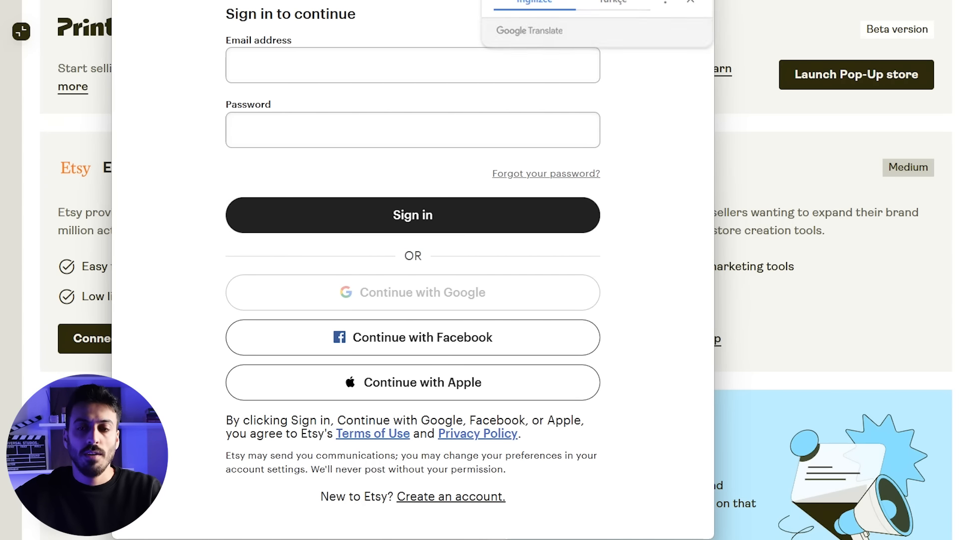
key("ctrl+w")
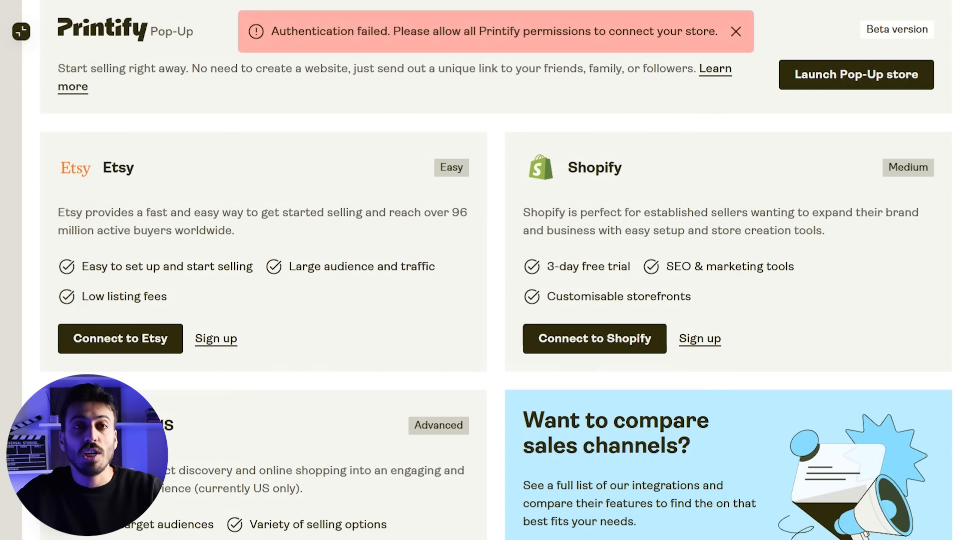